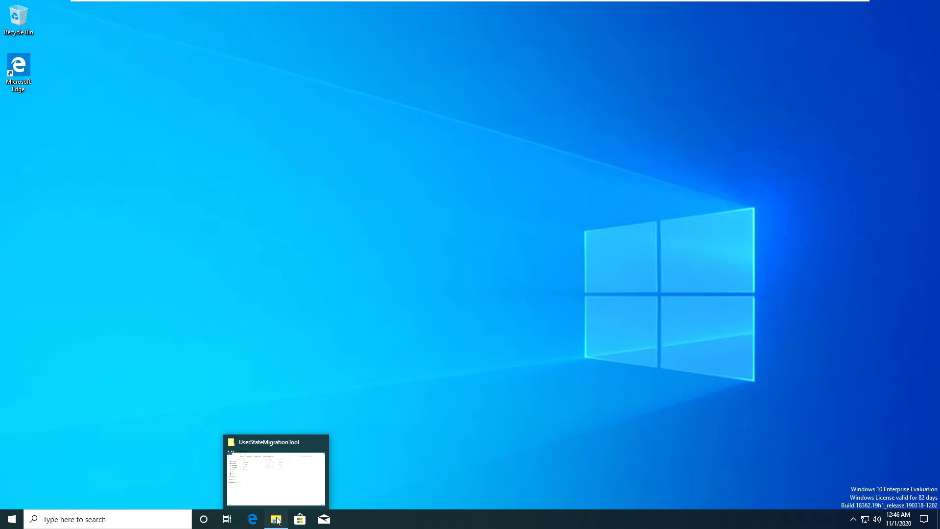
Open the usmt folder inside the shared UserStateMigrationTool folder in File Explorer and maximize the window.
left_click(278, 520)
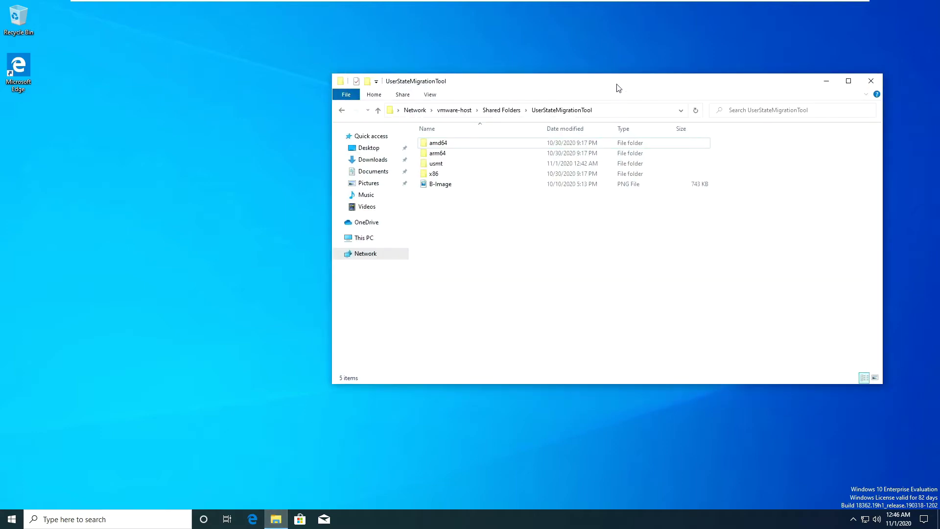
left_click_drag(618, 88, 467, 77)
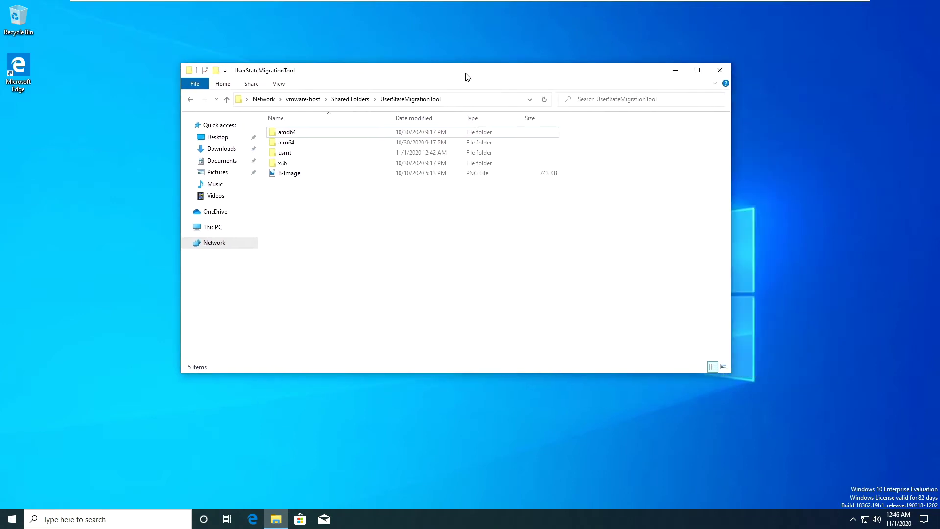
left_click_drag(647, 77, 646, 70)
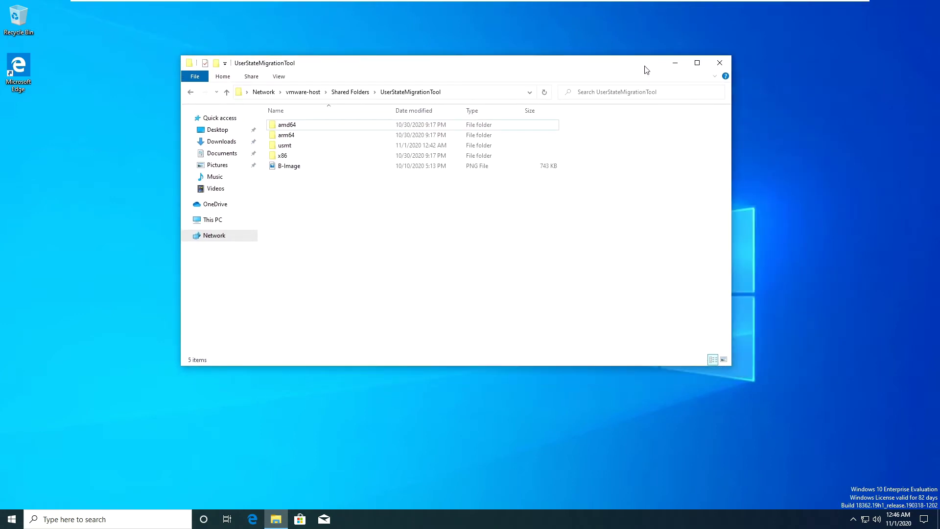
left_click(305, 146)
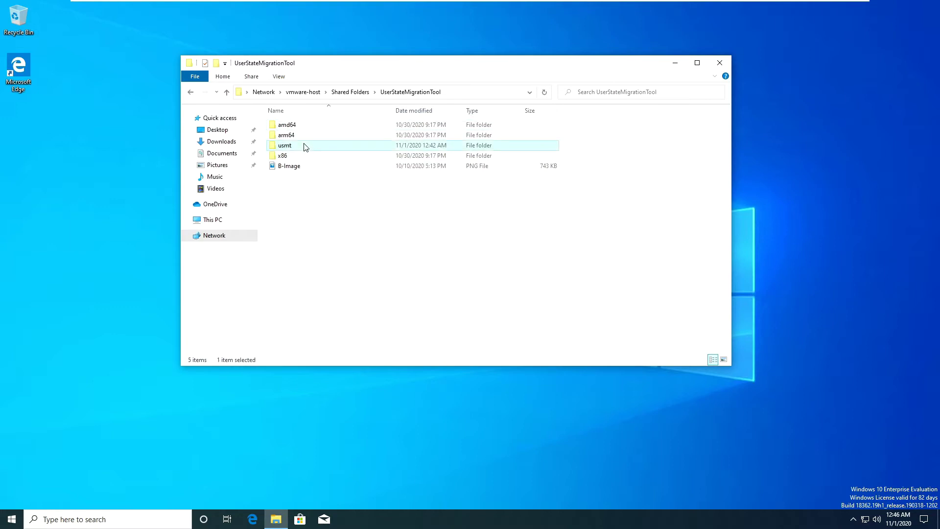
double_click(305, 146)
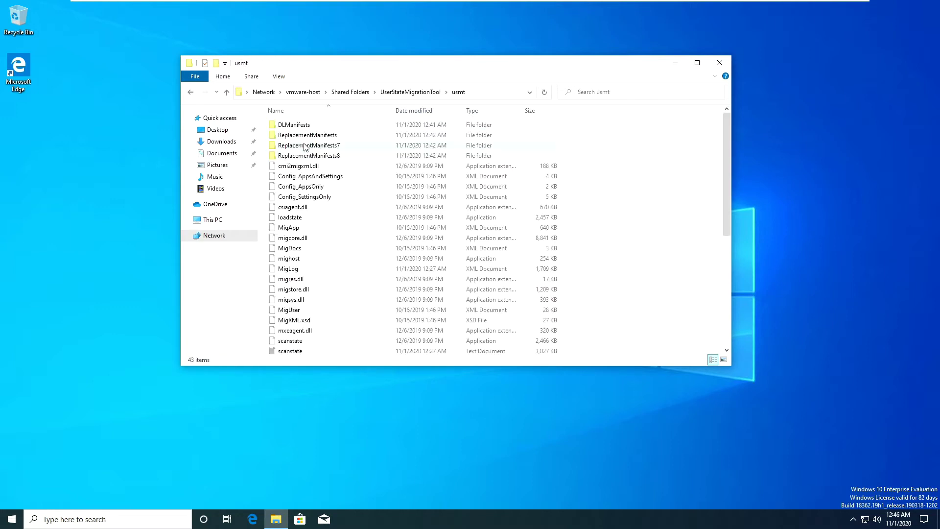
left_click(698, 64)
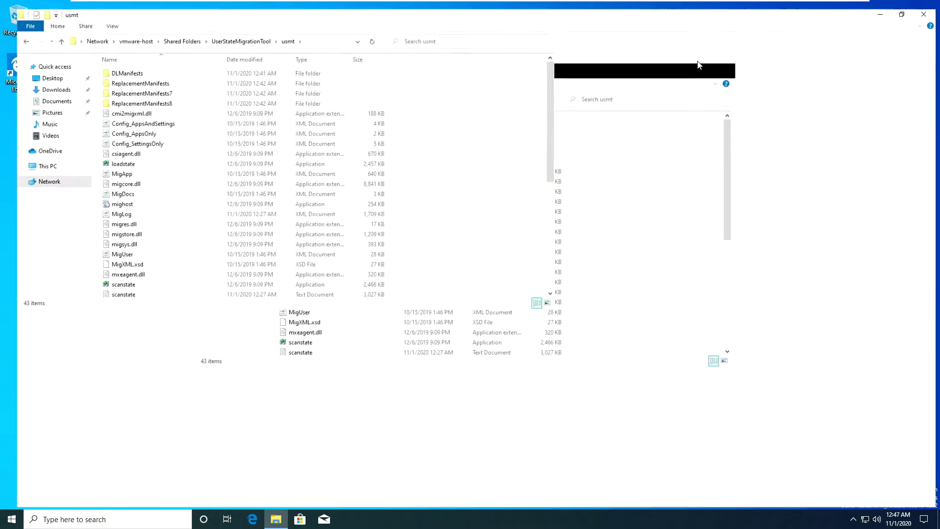
Examine the loadstate, MigApp, MigDocs, MigUser and techakin files in the usmt folder, finishing with the window minimized.
left_click(129, 159)
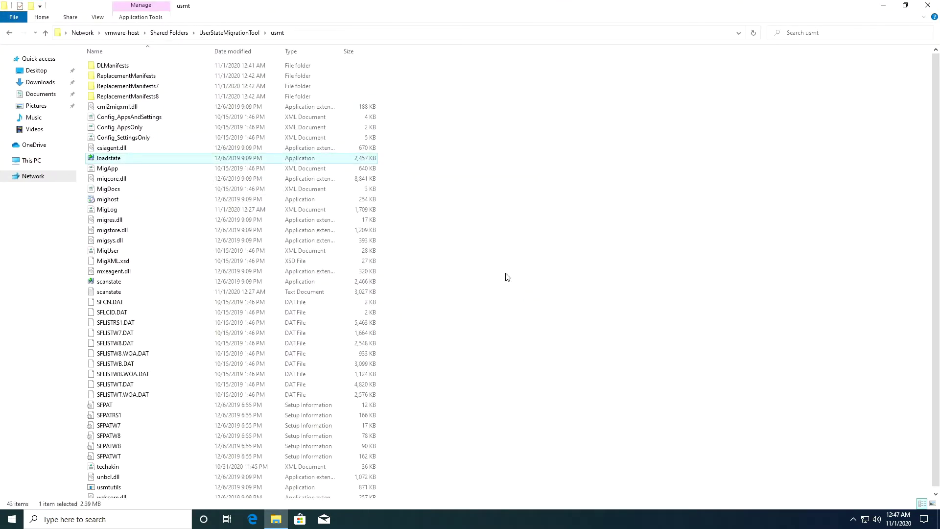
left_click(109, 170)
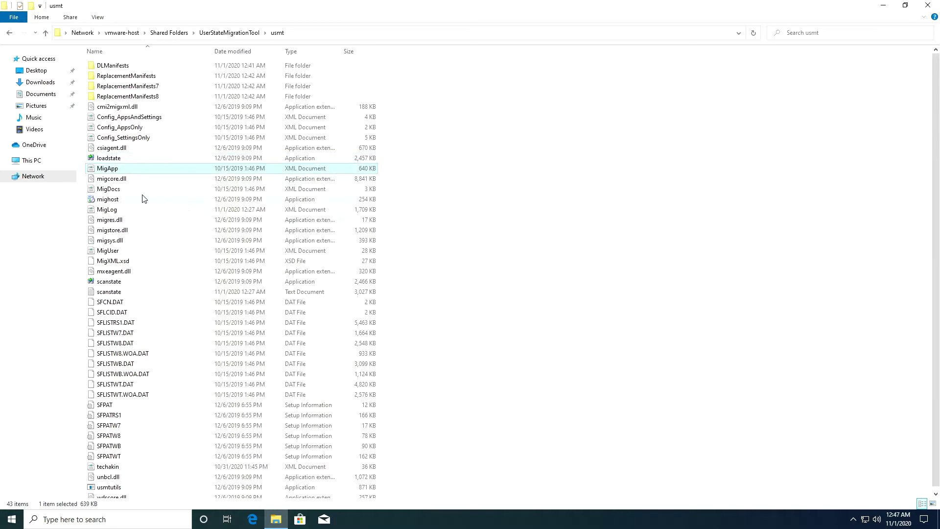
left_click(120, 190)
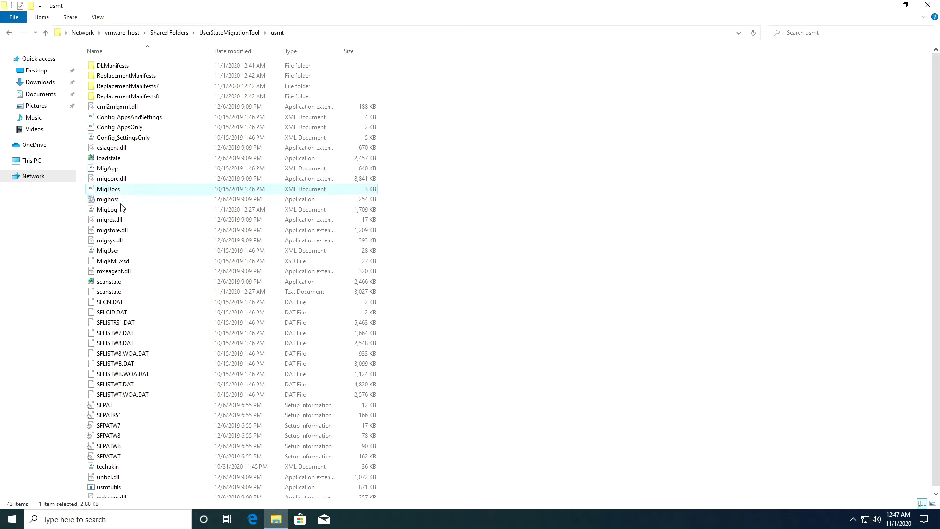
left_click(112, 250)
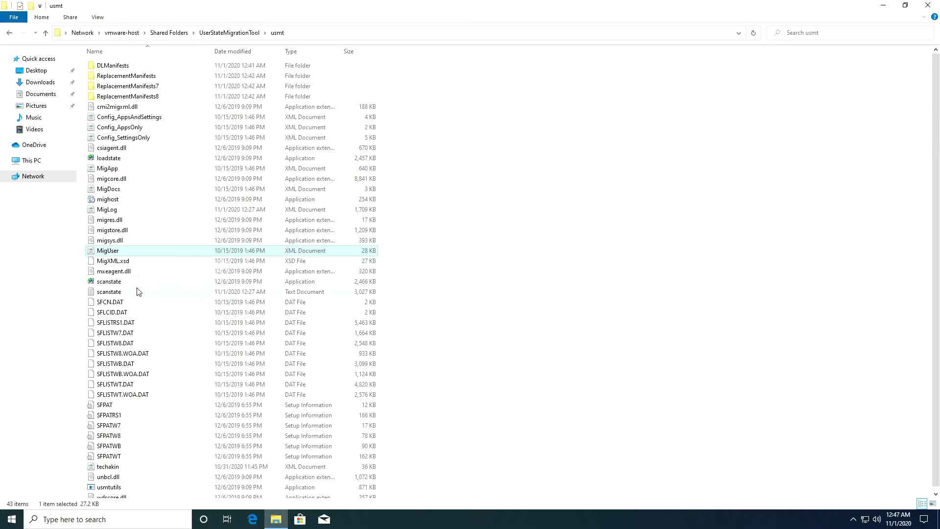
scroll(138, 292, "down", 1)
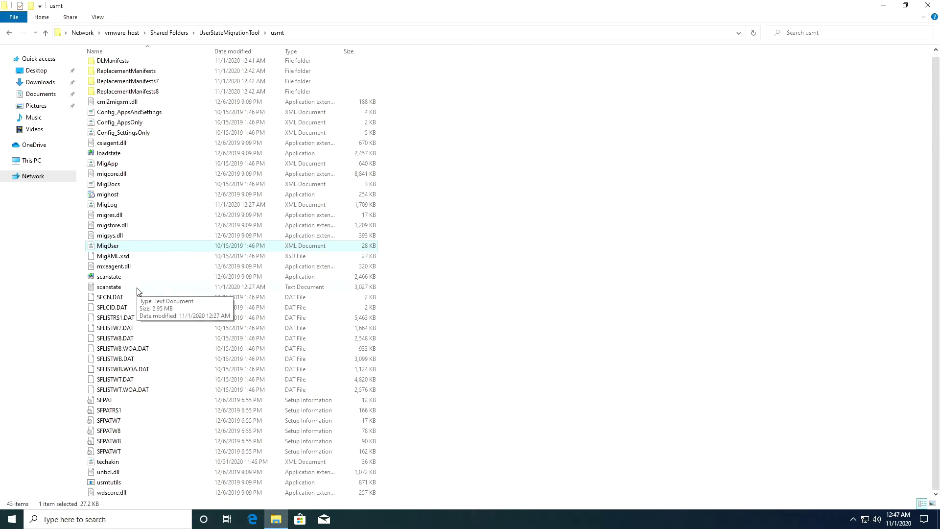
left_click(125, 175)
key("t")
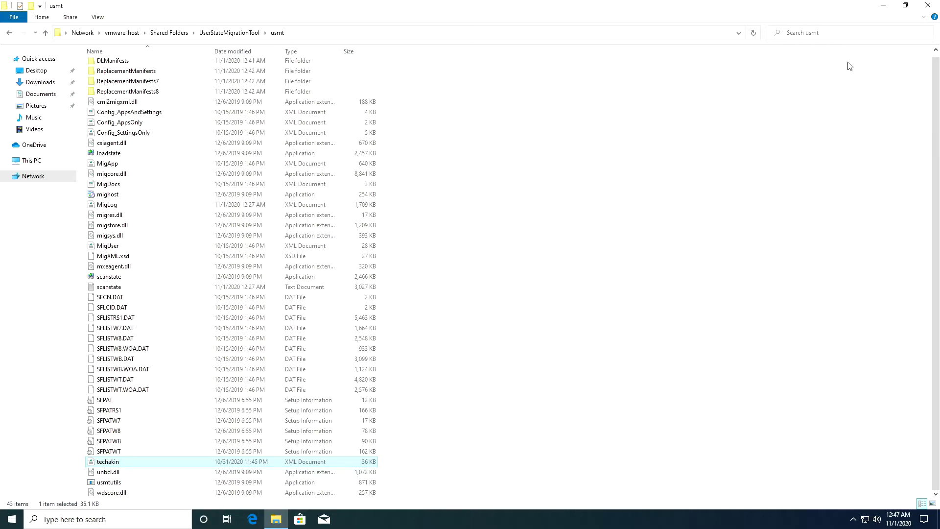
left_click(884, 5)
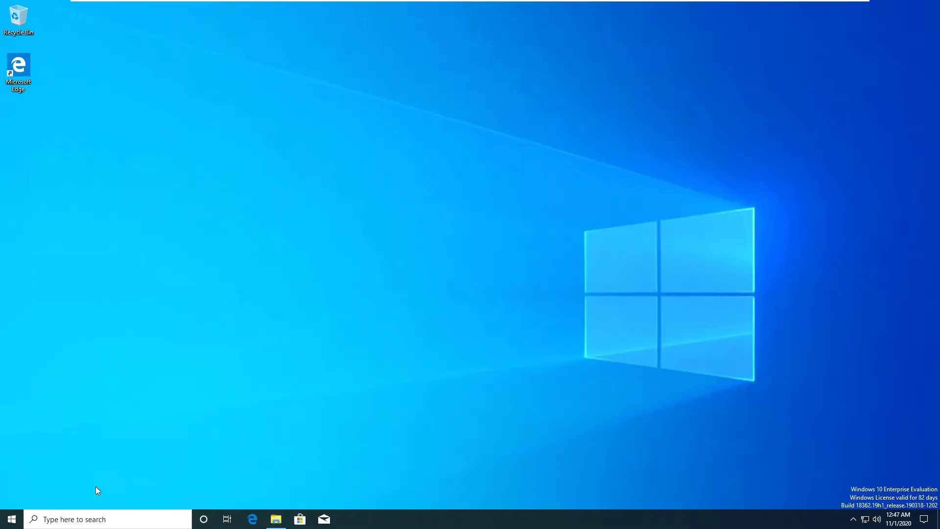
Search for powershell, launch Windows PowerShell as administrator with elevation approved, and maximize its window.
left_click(12, 519)
type("power")
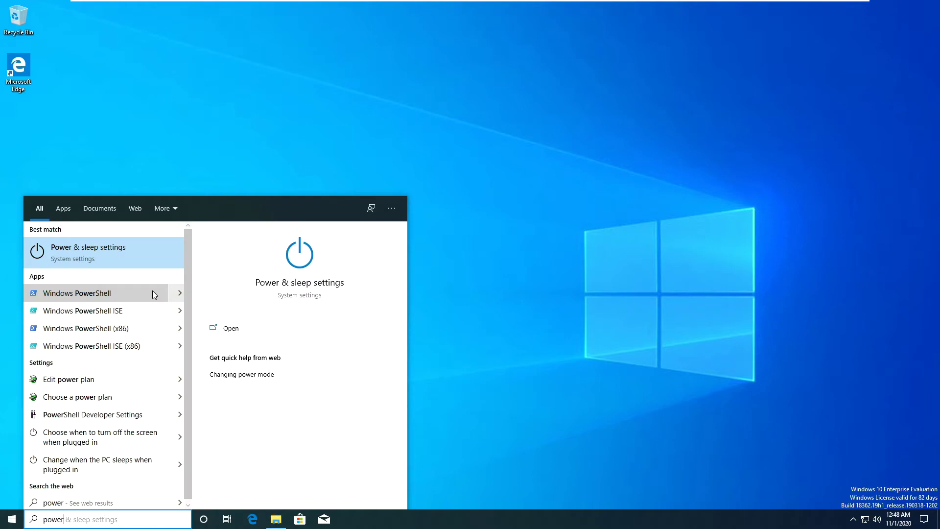
type("shell")
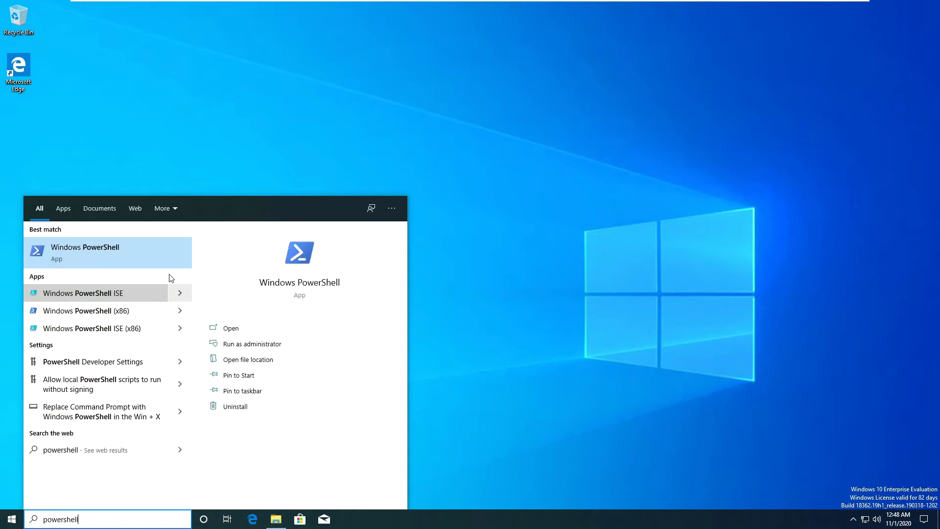
left_click(257, 346)
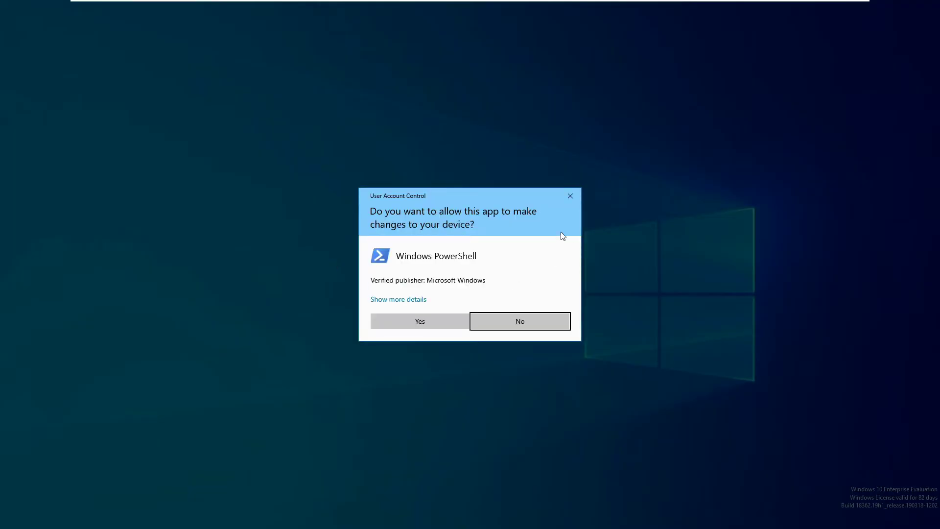
left_click(414, 321)
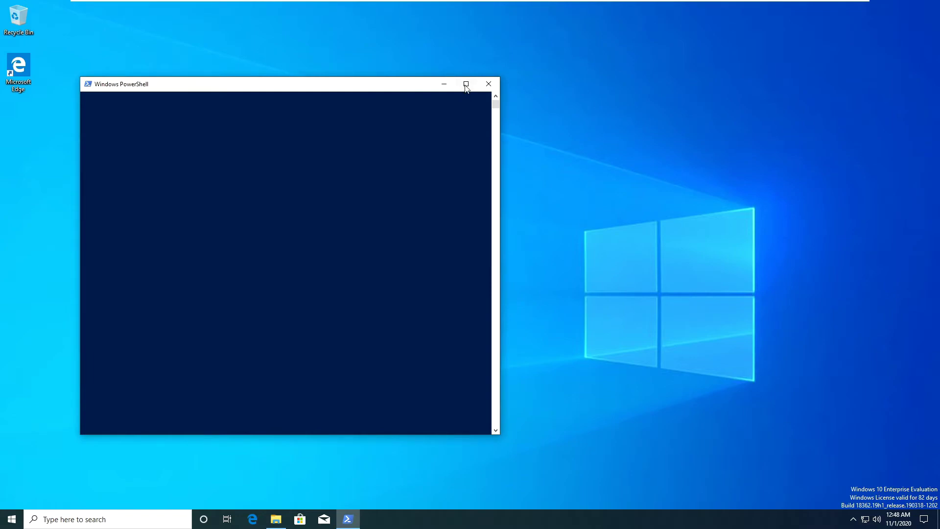
left_click(466, 85)
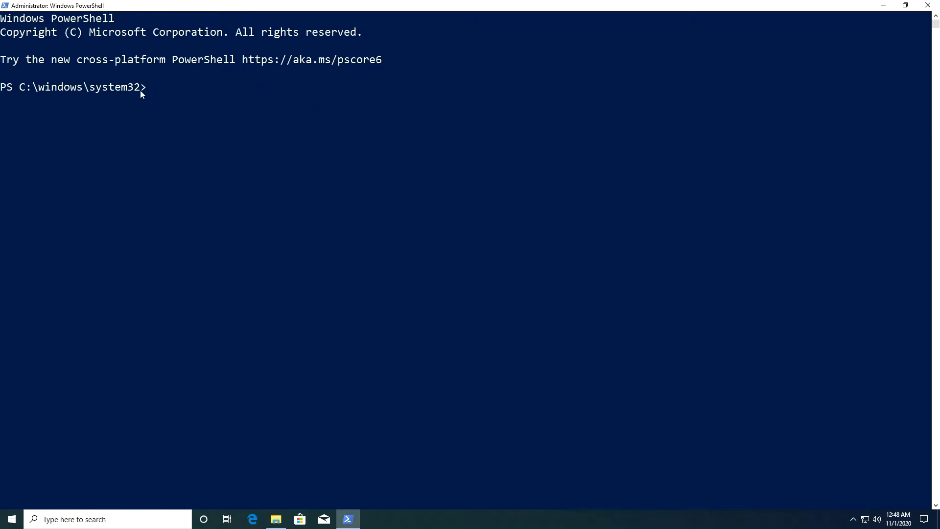
Switch to File Explorer and open the User Profiles settings through the advanced system settings of This PC.
left_click(887, 10)
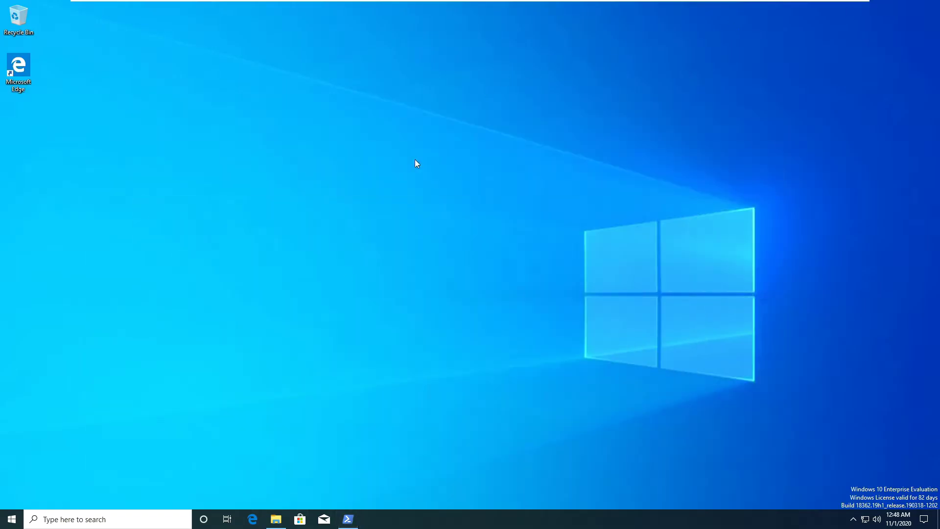
left_click(276, 520)
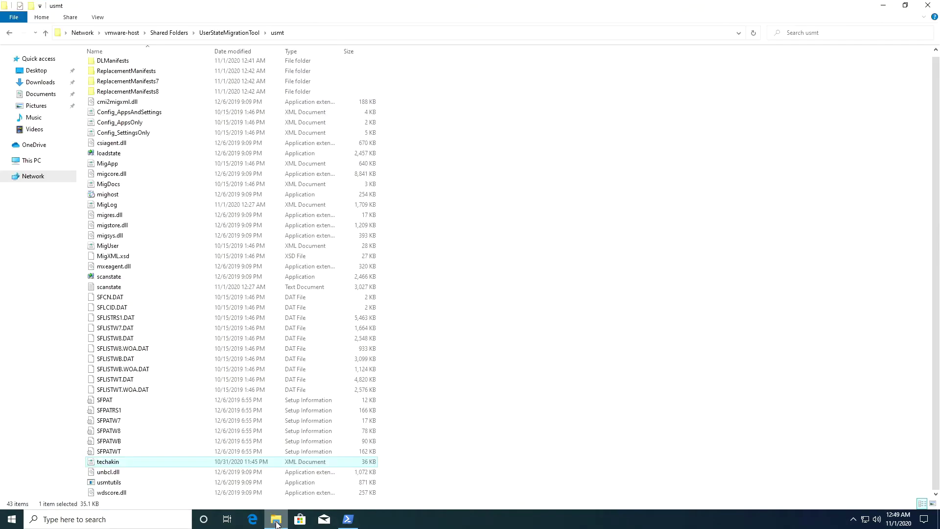
left_click(29, 161)
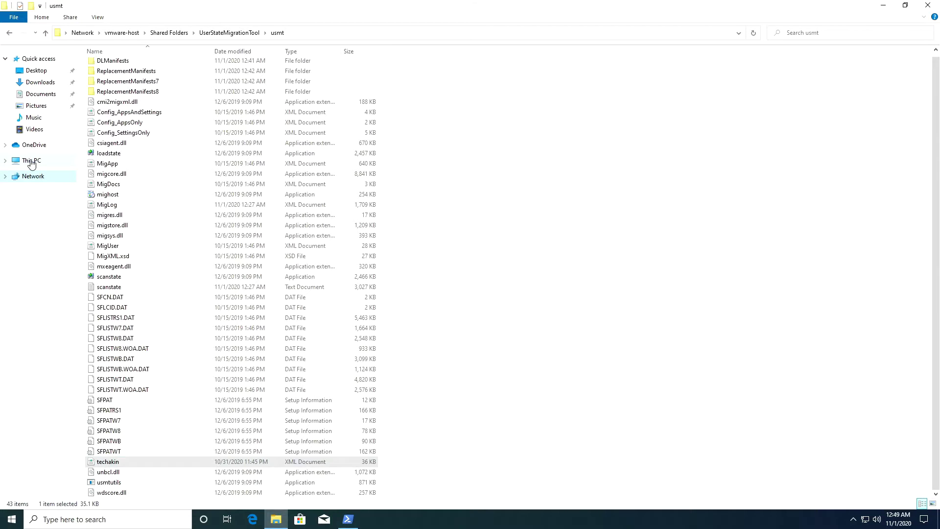
right_click(31, 163)
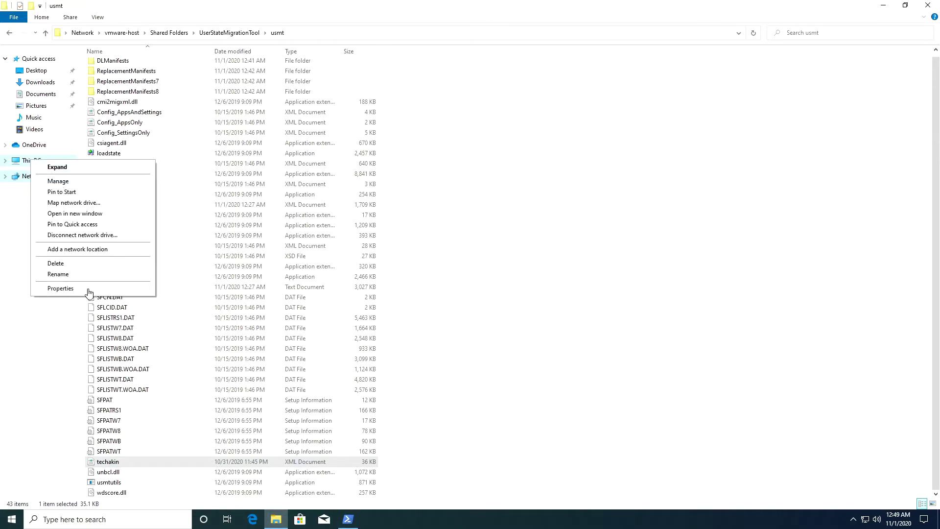
left_click(28, 163)
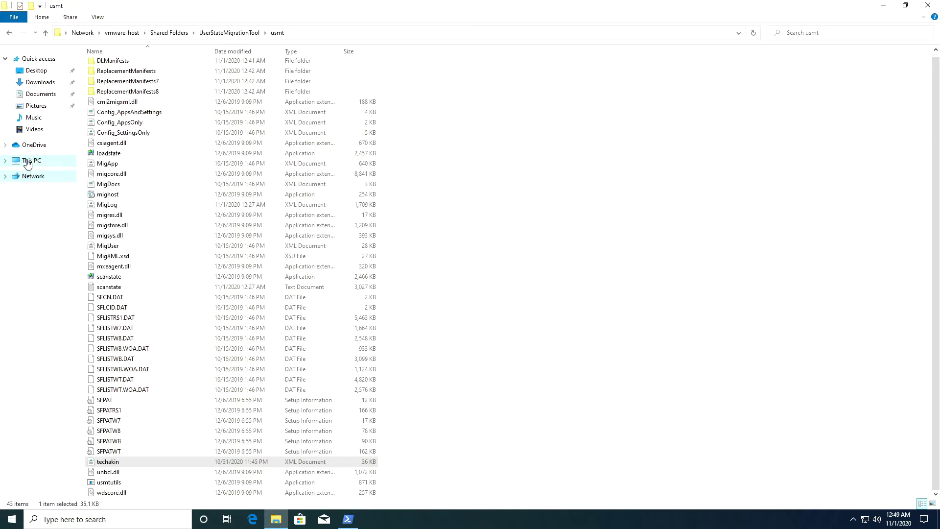
right_click(28, 163)
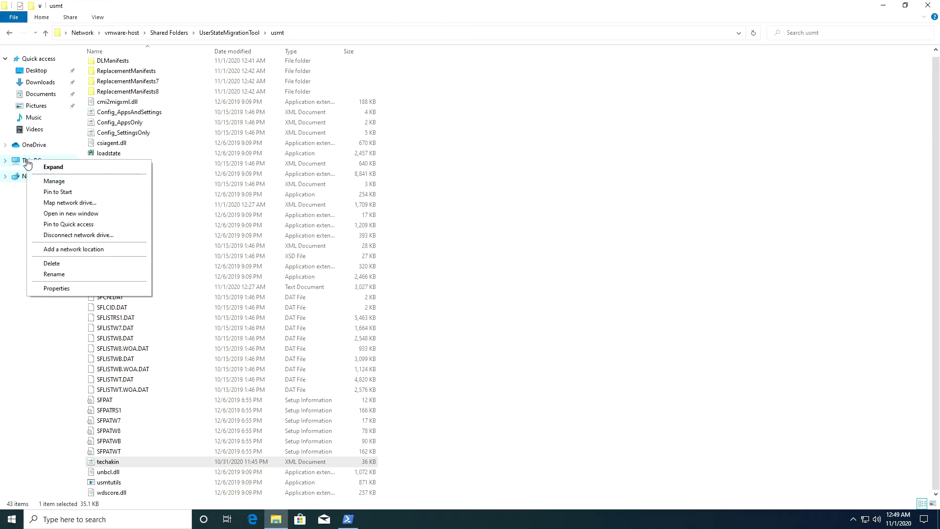
left_click(58, 288)
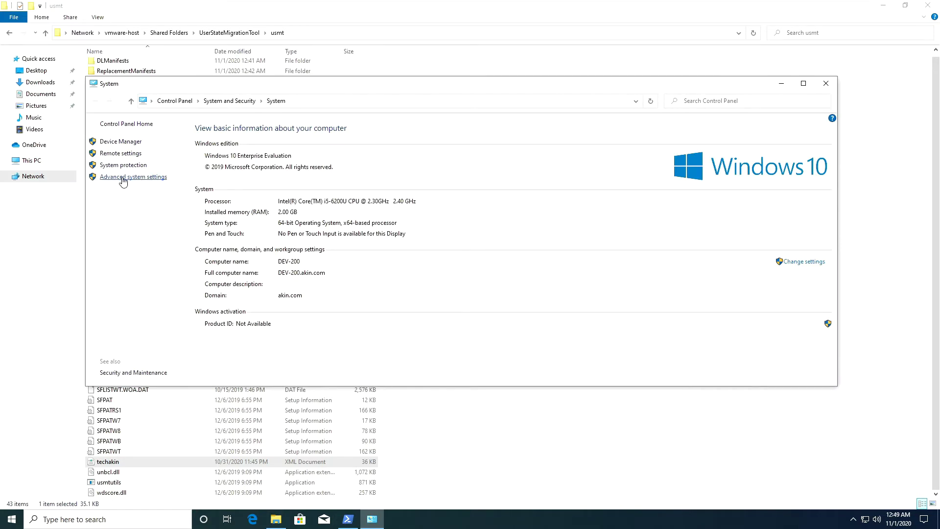
left_click(123, 181)
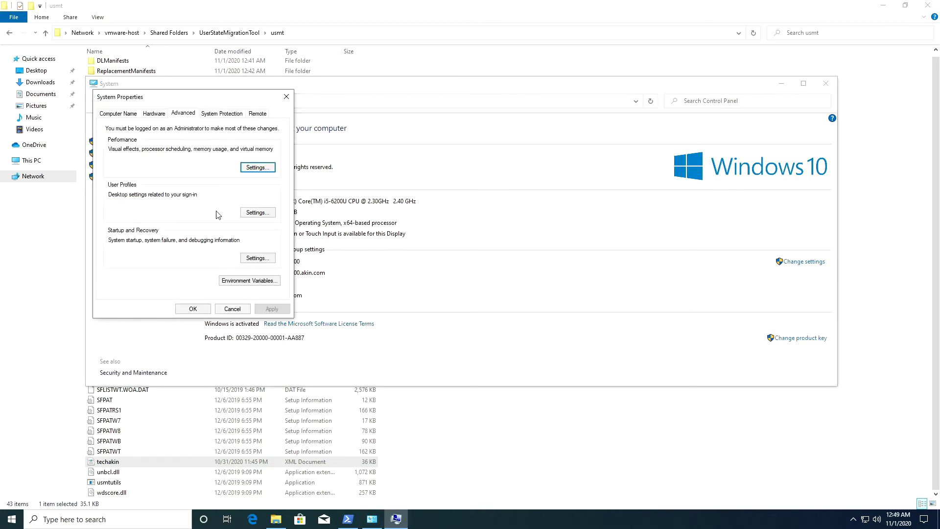
left_click(257, 214)
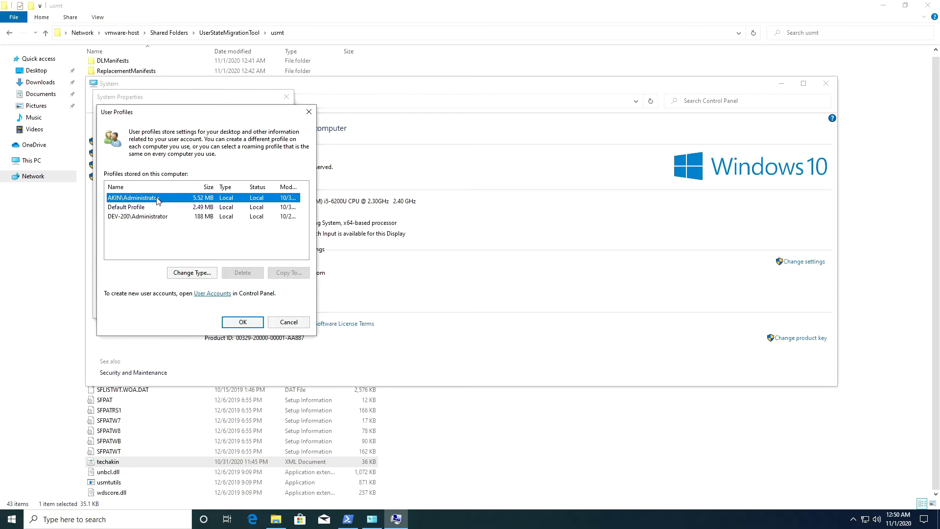
Examine the profiles stored on this computer, including the domain administrator, Default Profile and local administrator entries.
left_click(117, 209)
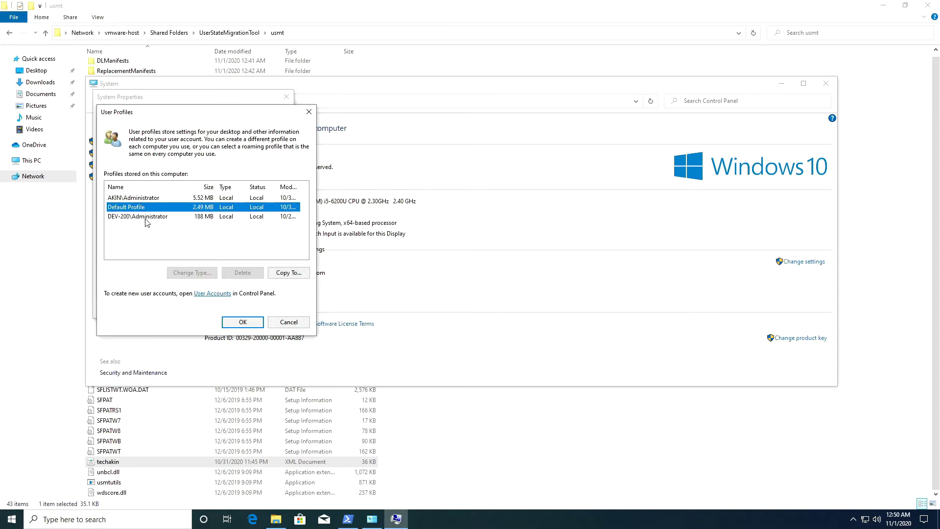
left_click(124, 219)
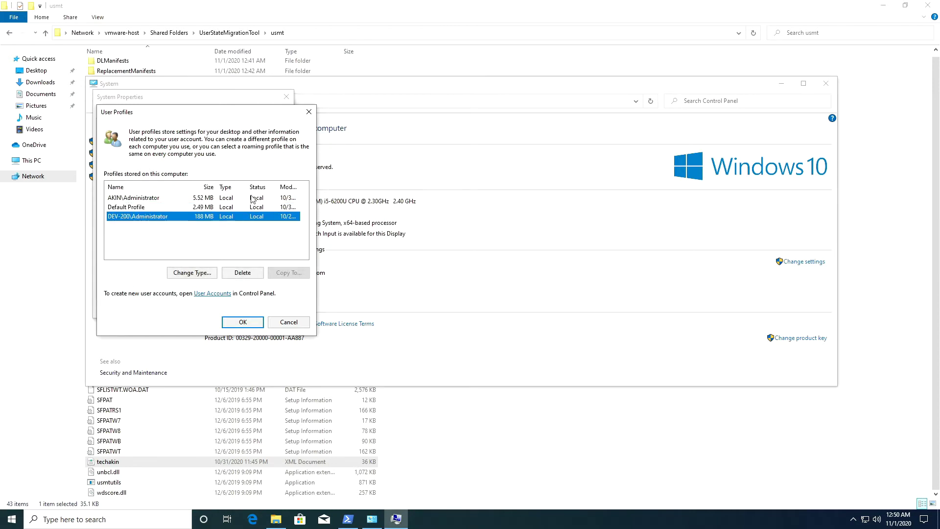
left_click(142, 206)
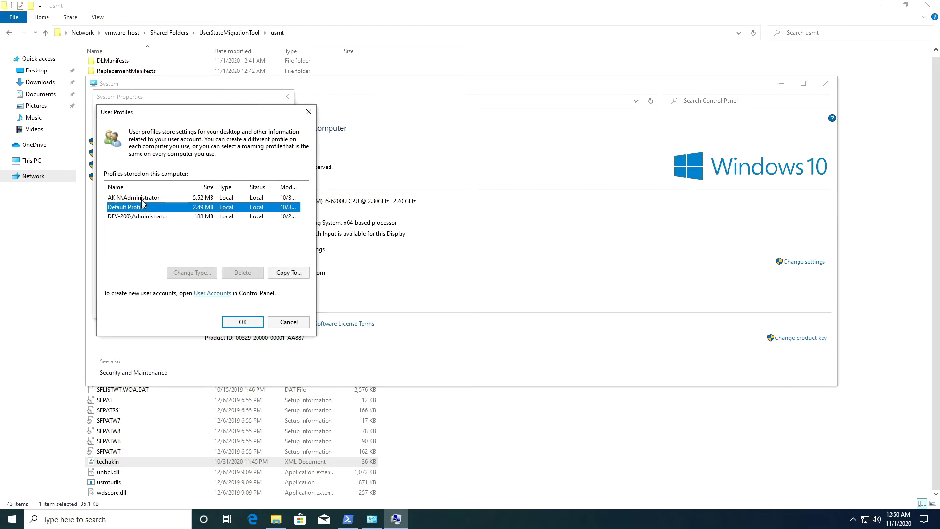
left_click(142, 199)
left_click(140, 208)
left_click(139, 217)
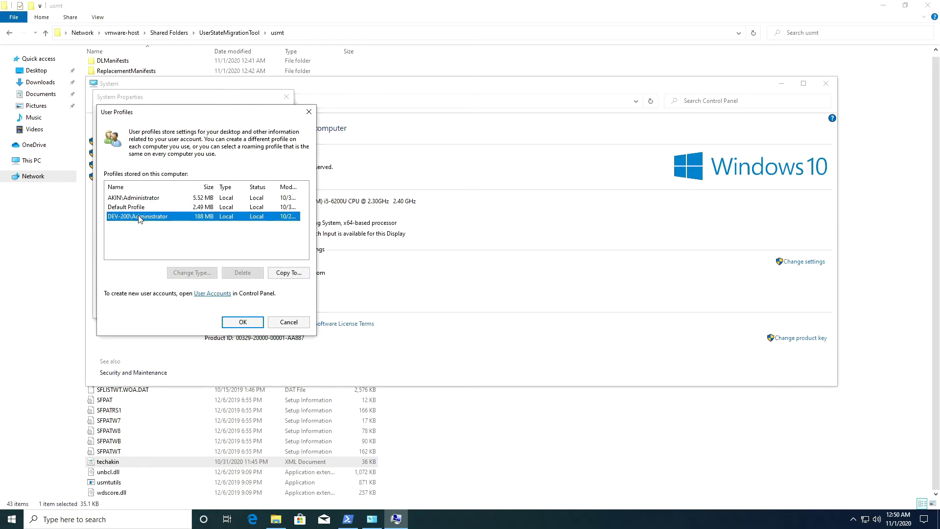
left_click(136, 200)
left_click(133, 208)
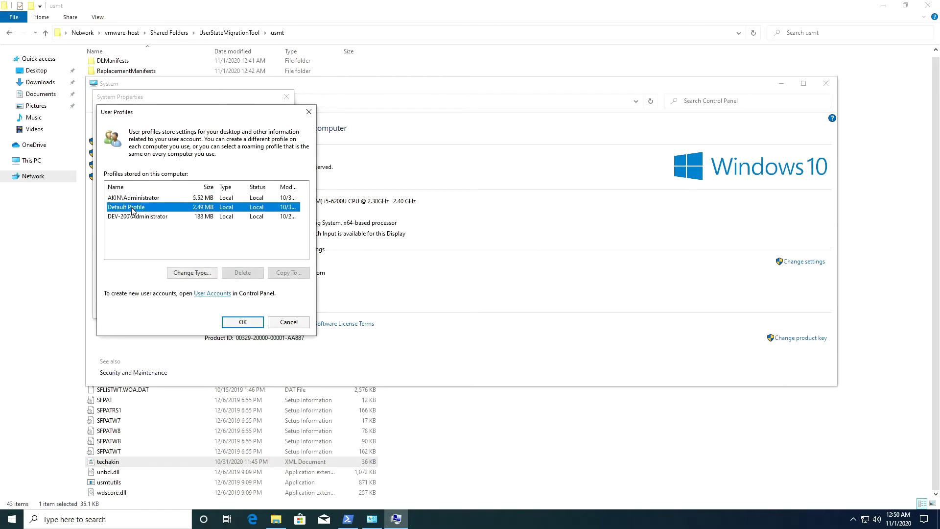
left_click(133, 217)
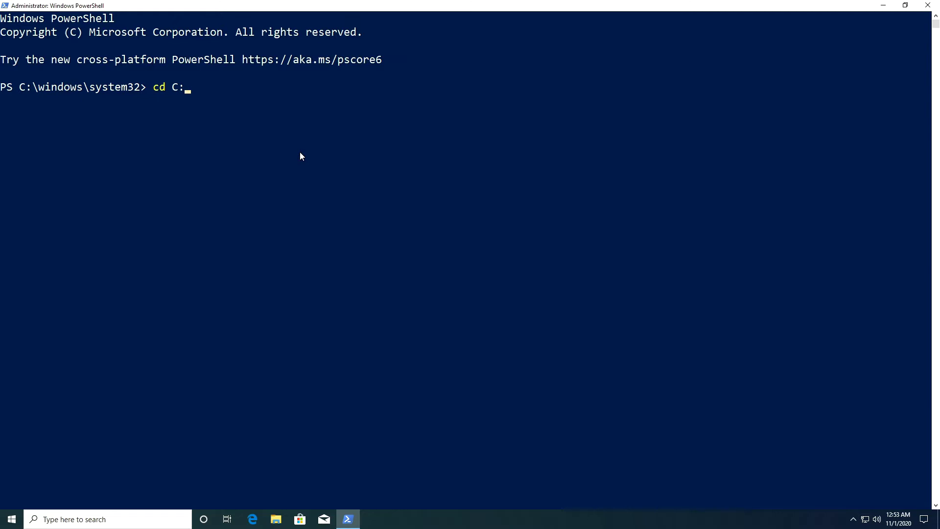
Change the PowerShell directory to C:\usmt and list its contents with dir, highlighting scanstate.exe in the listing.
type("\\usmt\\")
key("BackSpace")
key("Return")
type("dir")
key("Return")
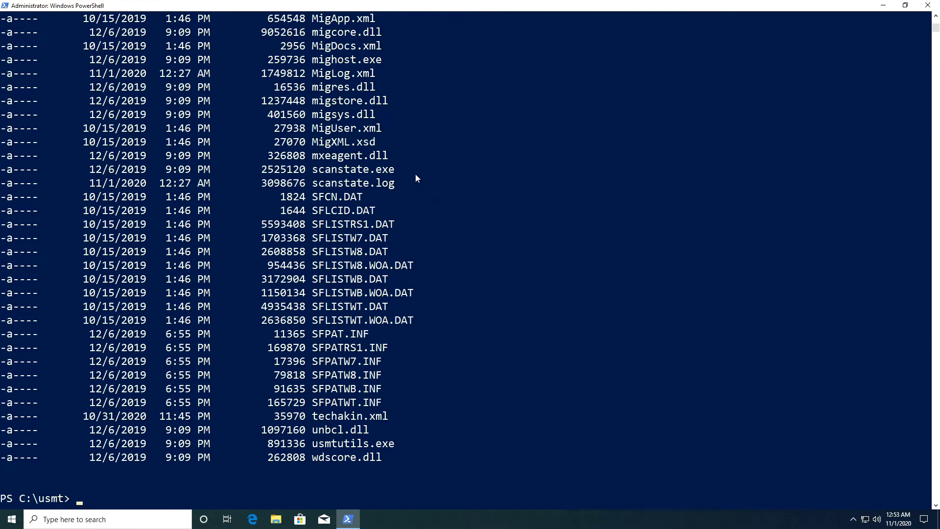
left_click_drag(417, 168, 314, 173)
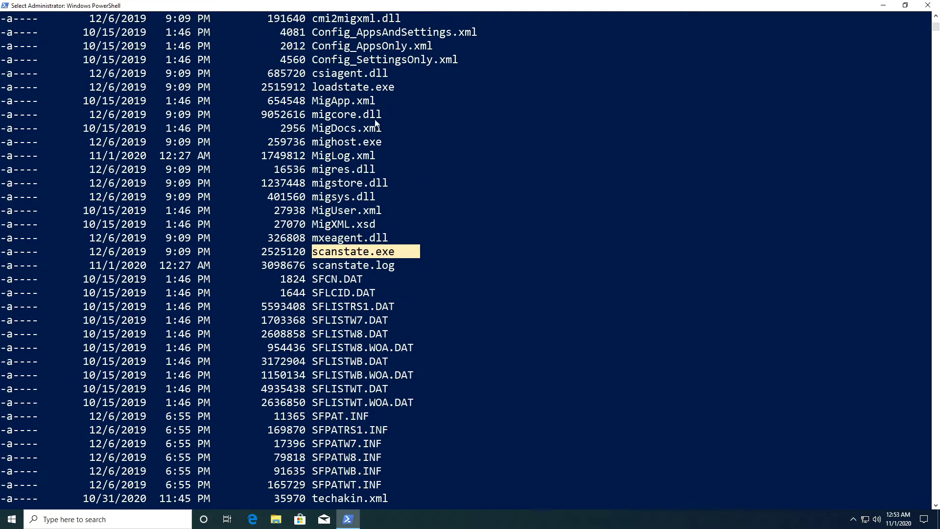
Examine loadstate.exe, MigDocs.xml, MigUser.xml and techakin.xml in the C:\usmt directory listing.
left_click_drag(406, 88, 314, 89)
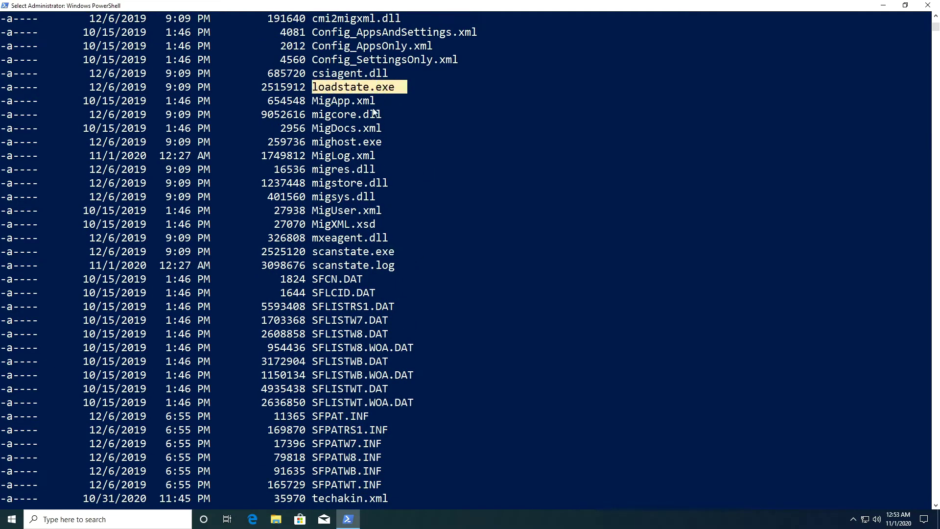
left_click_drag(390, 131, 308, 129)
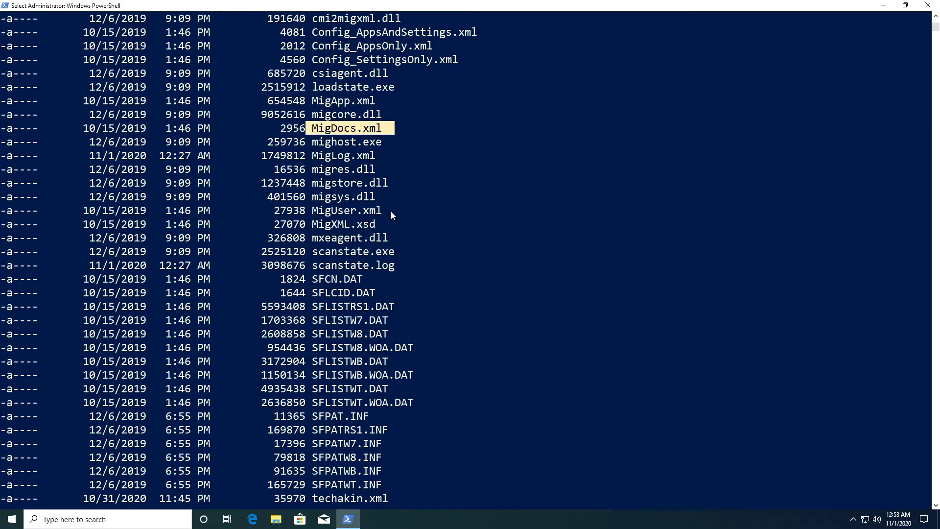
left_click_drag(390, 211, 306, 211)
scroll(383, 227, "down", 1)
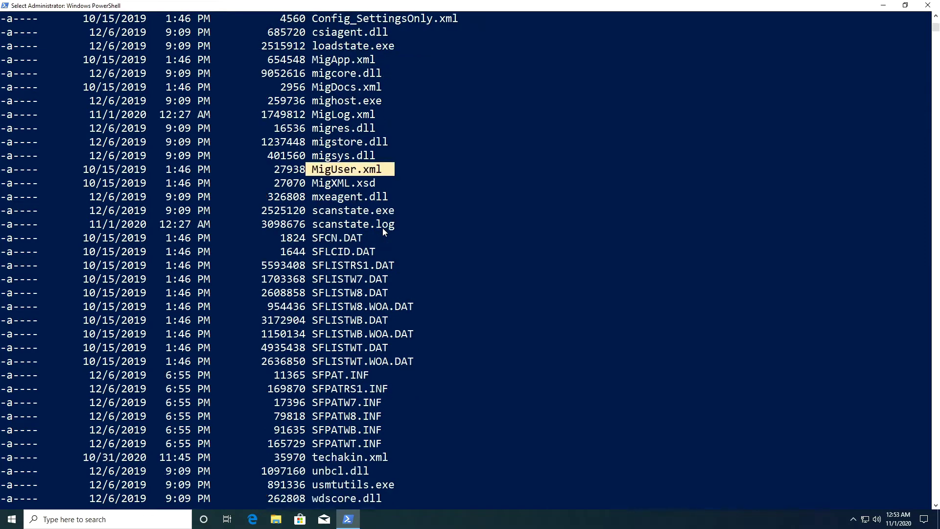
scroll(383, 227, "down", 3)
left_click(397, 334)
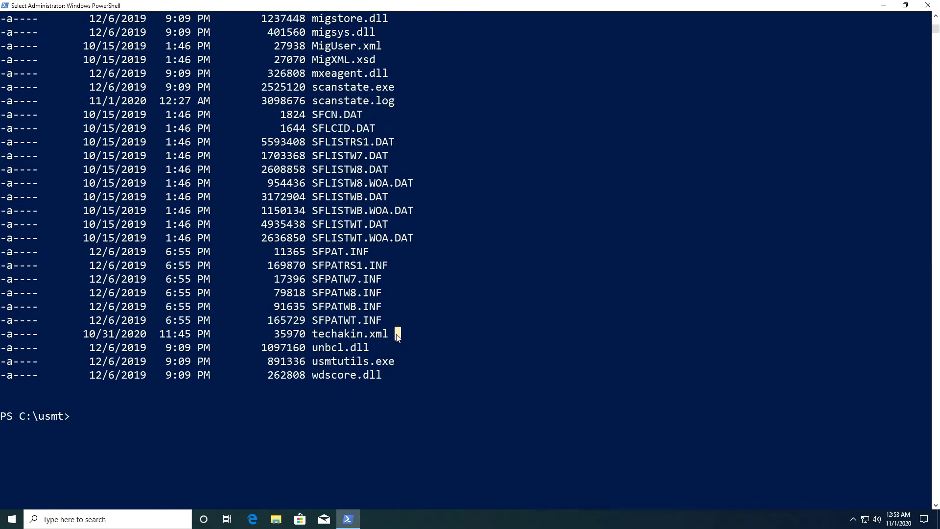
left_click_drag(397, 334, 313, 334)
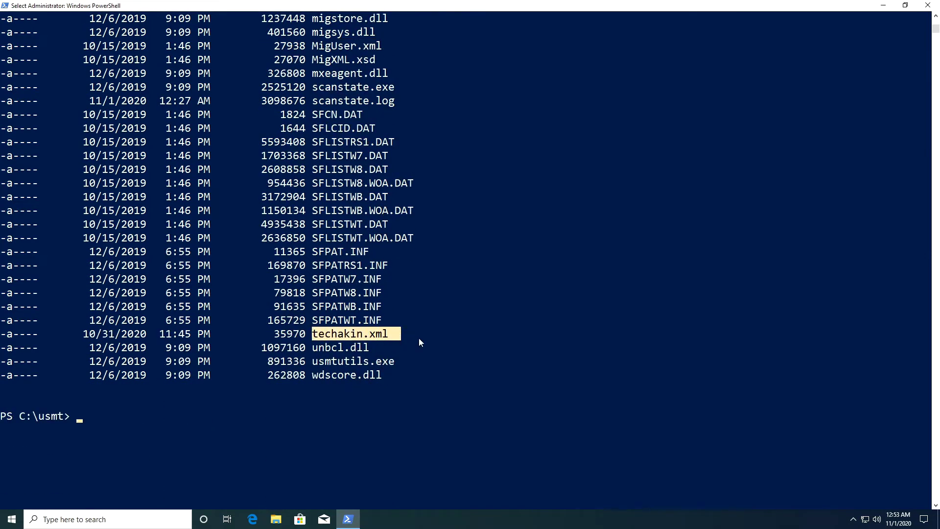
scroll(418, 338, "down", 8)
scroll(419, 337, "up", 5)
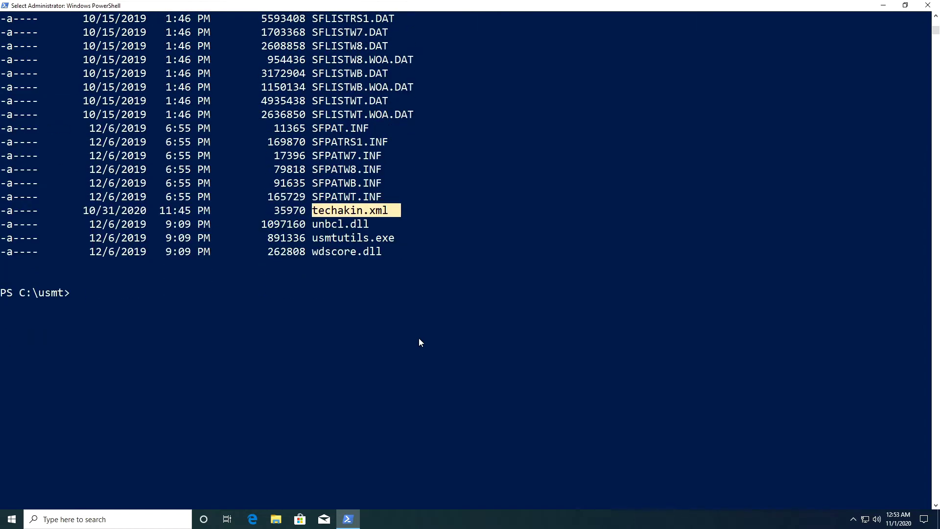
Clear the console with cls and begin a .\loadstate. command with the migration store path \\dev-100\Migrate\.
right_click(418, 338)
type("c")
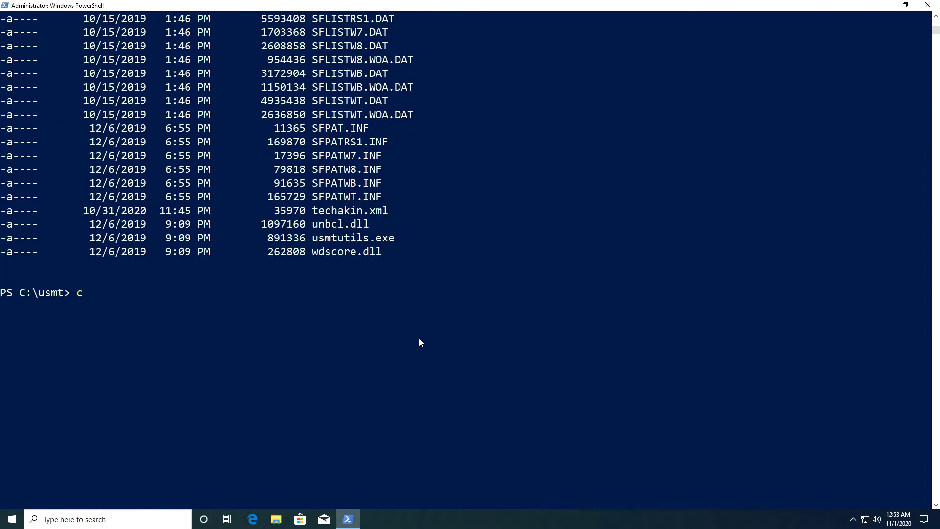
type("ls")
type(".\\loadstate.")
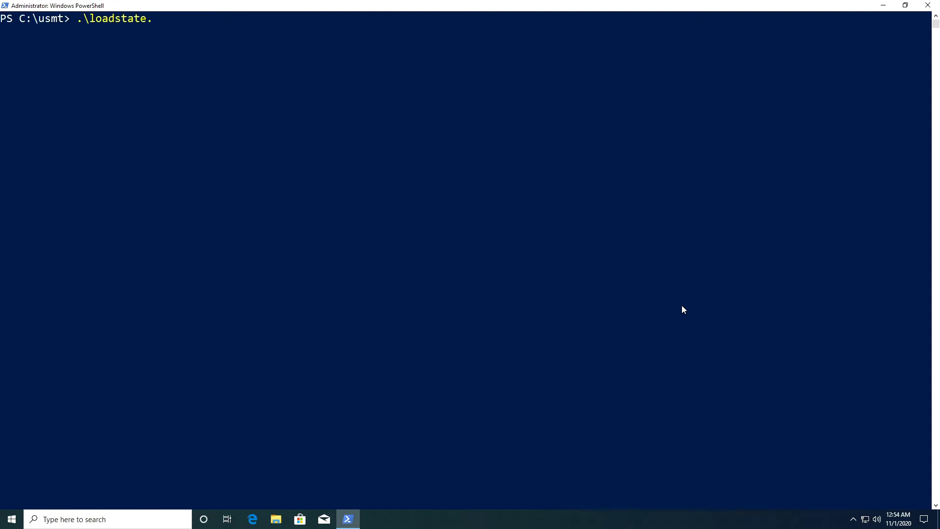
type("\\\\dev-100")
type("\\mi")
key("Tab")
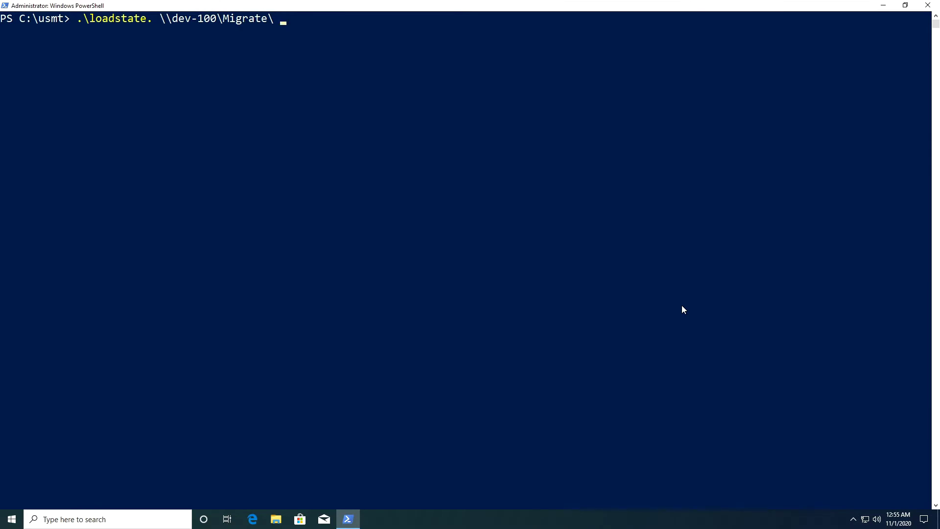
Add the /config:techakin.xml and /i:Migapp.xml options to the loadstate command.
type("/config")
type(":techaki")
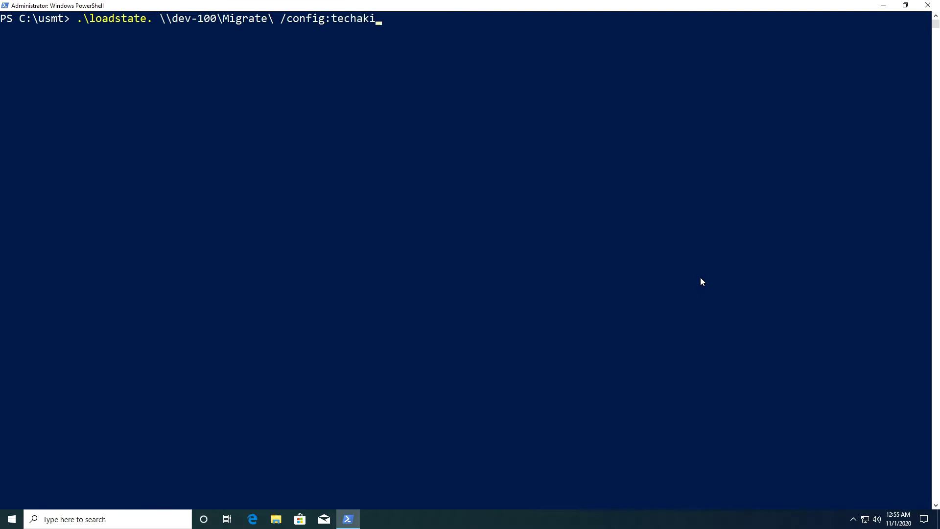
type("n.xm")
type("l")
type("i")
type(":Mi")
type("gapp")
type(".xm;")
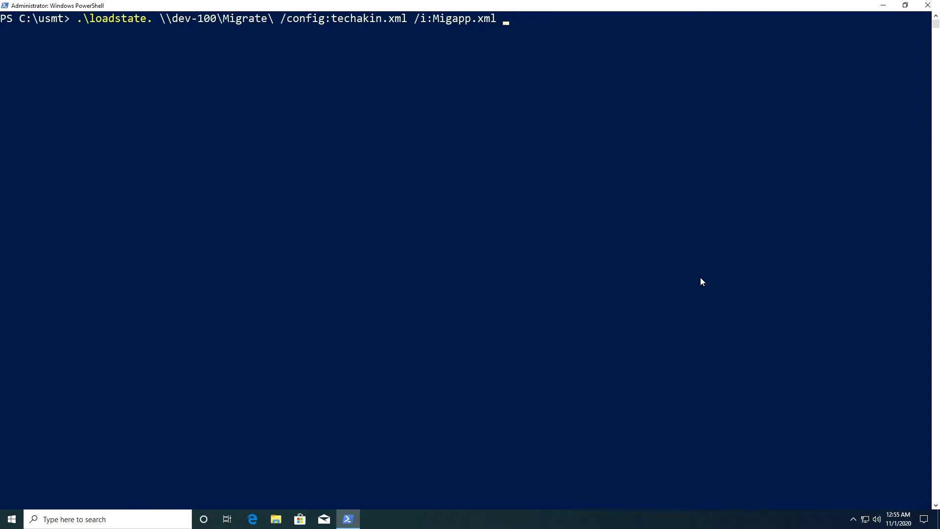
Complete the loadstate command with /i:Miguser.xml /v:13 /ue:* /ui:AKIN\techakin /c.
type("/")
type("i:Miguser.xml /v:13 /u")
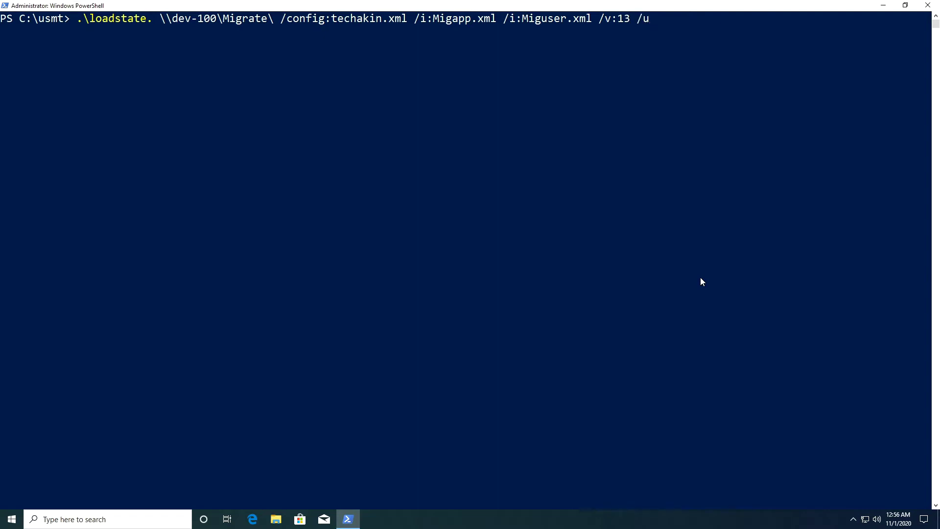
type("e")
type(":* /")
type("i:")
type("AKIN\\techakin /")
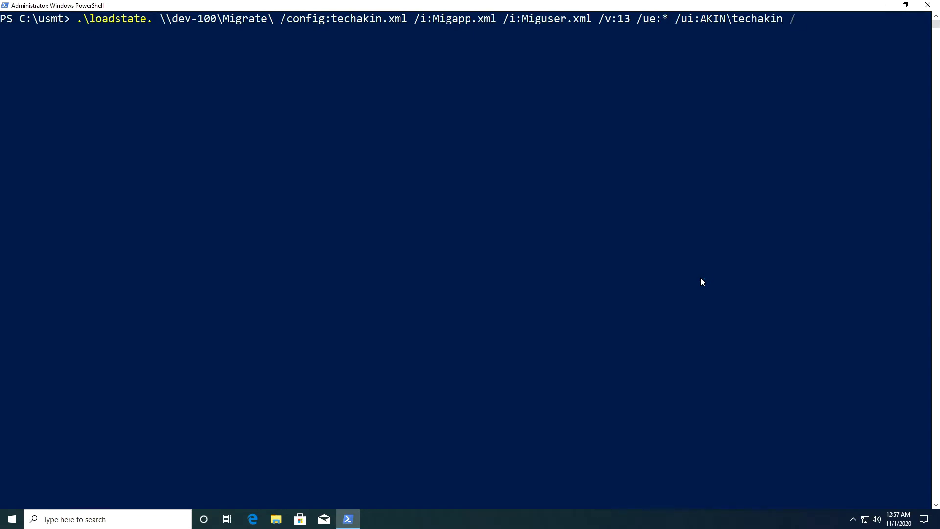
type("c")
Remove the stray period after loadstate in the command line and run the corrected command.
left_click(832, 28)
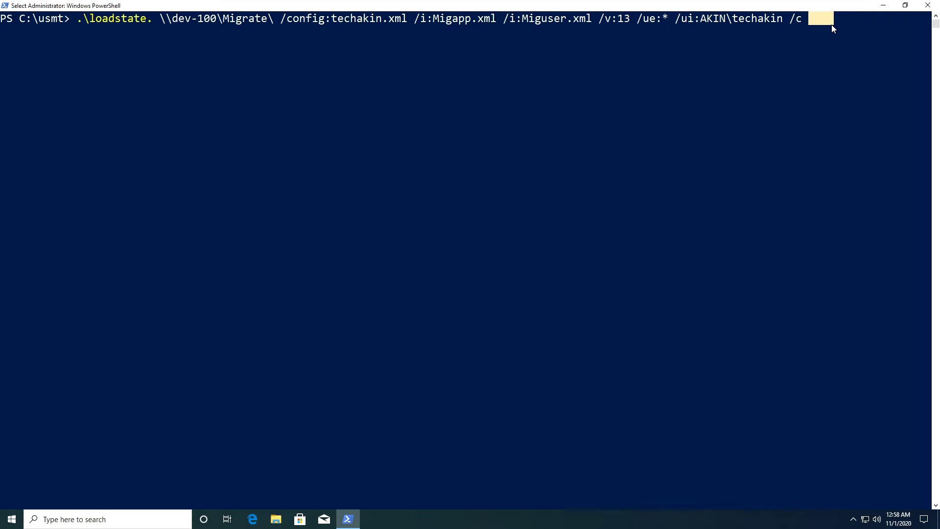
key("Escape")
key("Home")
key("Right")
key("Right")
key("Right")
key("Right")
key("Right")
key("Right")
key("Right")
key("Right")
key("Right")
key("Right")
key("Right")
key("Right")
key("BackSpace")
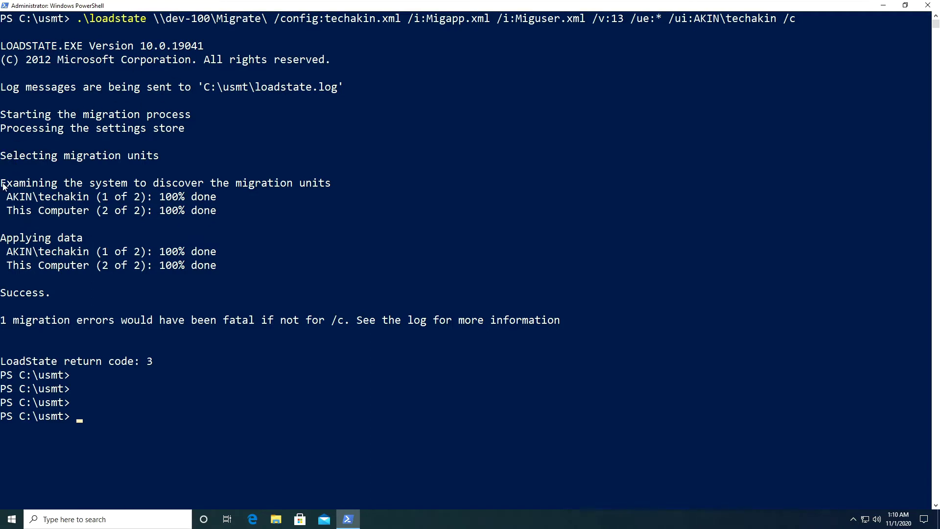
Review the migration unit discovery, applying data and final result lines in the loadstate output.
left_click_drag(2, 185, 335, 184)
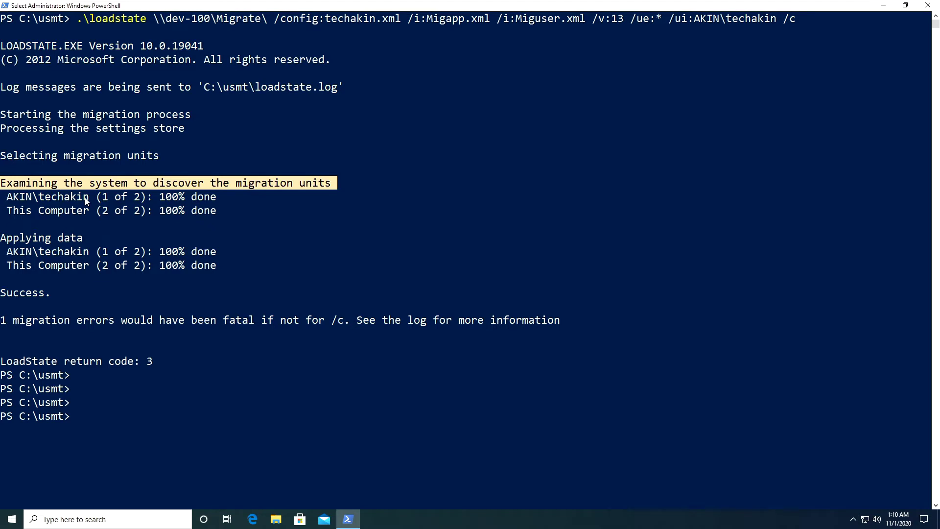
left_click(10, 211)
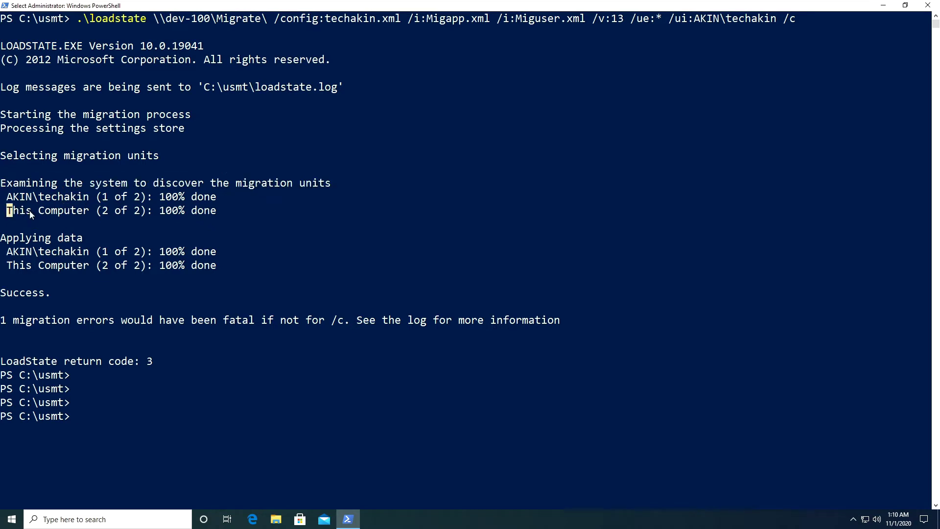
left_click_drag(30, 214, 191, 212)
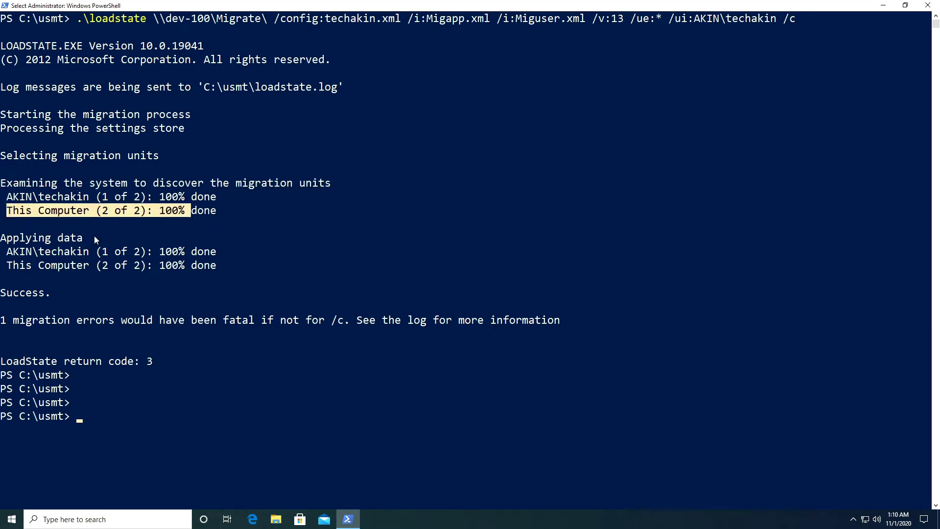
left_click_drag(94, 237, 210, 253)
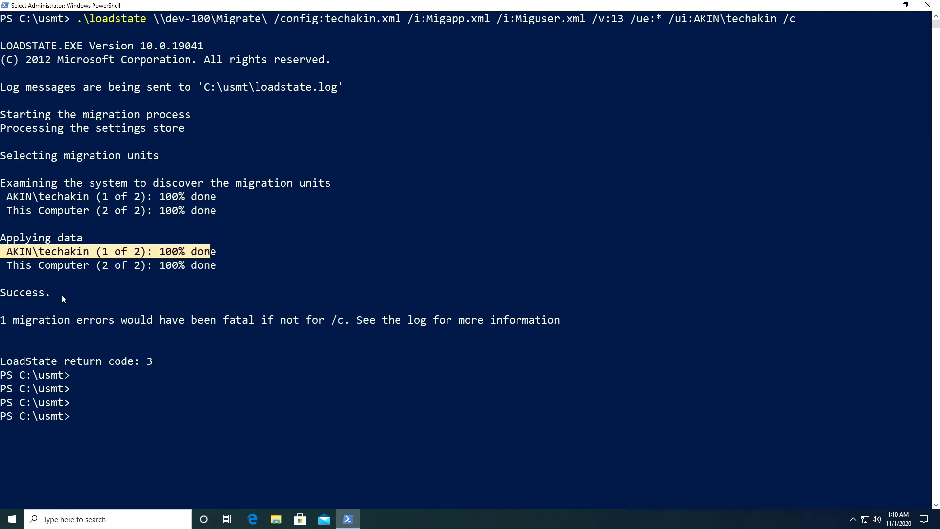
left_click_drag(69, 292, 1, 300)
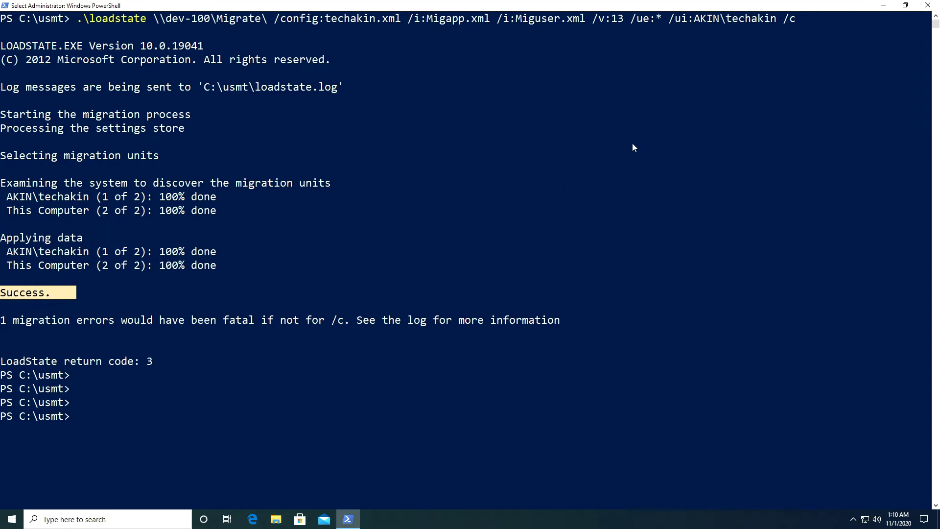
Examine the command's /c option, the migration error line and the log file location in the loadstate output.
left_click(805, 18)
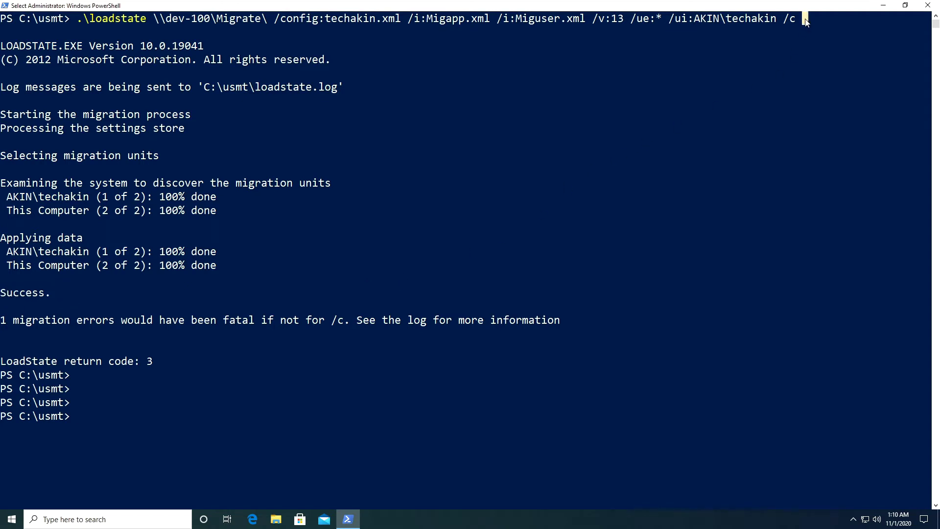
left_click_drag(805, 18, 785, 23)
left_click(3, 323)
left_click_drag(358, 324, 566, 324)
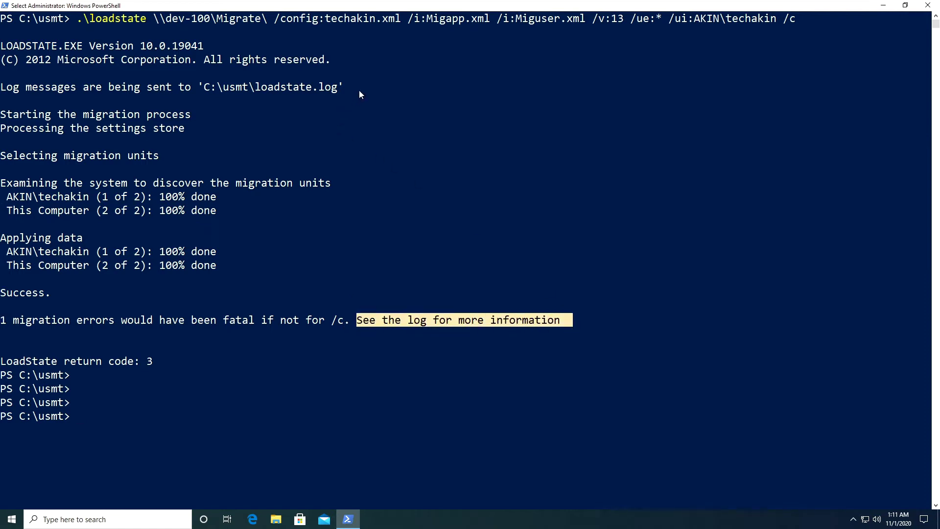
left_click_drag(359, 90, 198, 89)
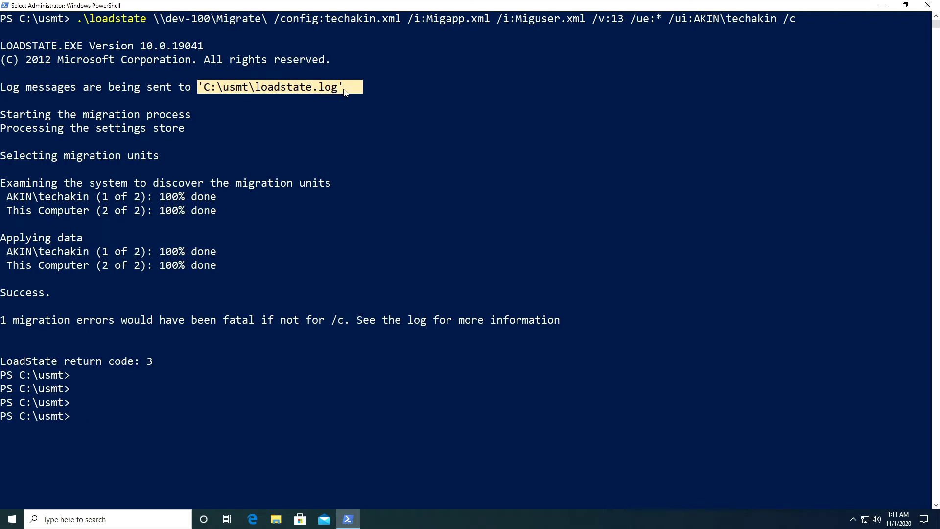
left_click_drag(371, 89, 103, 89)
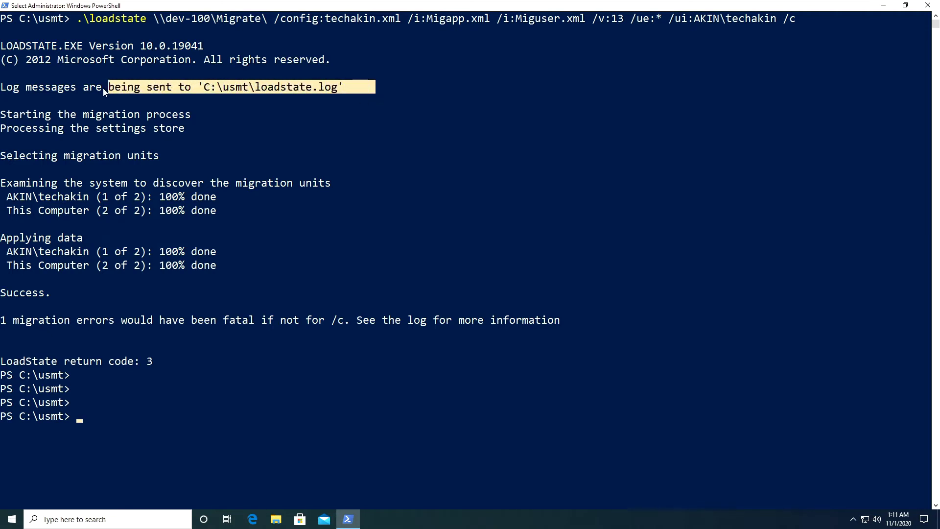
left_click_drag(45, 93, 2, 94)
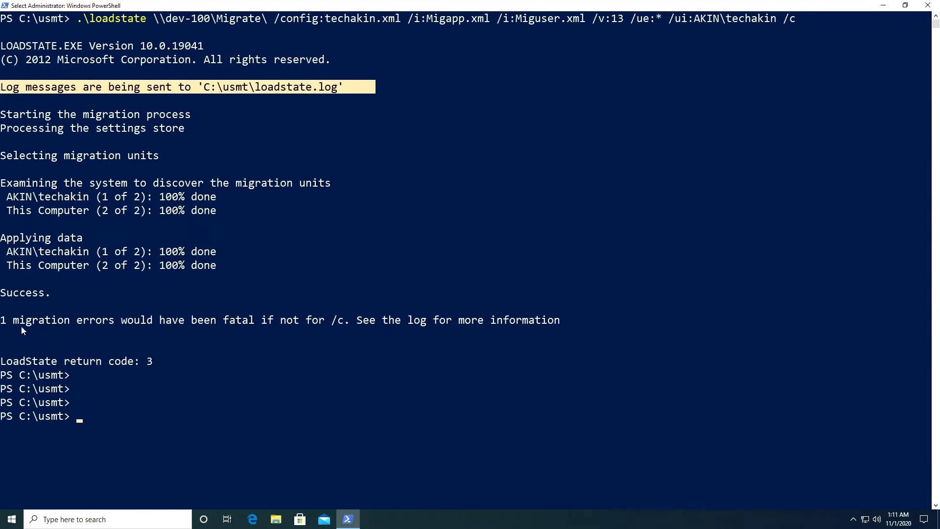
left_click(2, 294)
left_click_drag(3, 294, 72, 296)
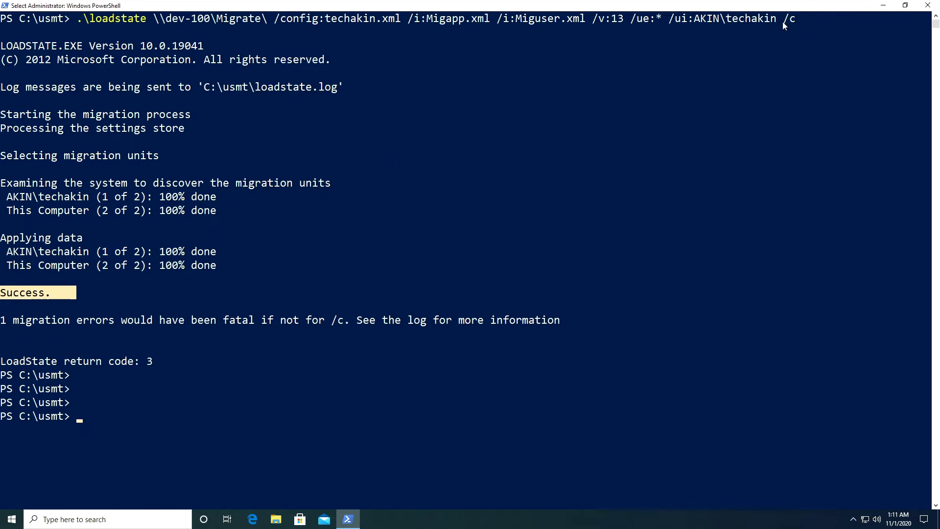
left_click_drag(786, 21, 735, 24)
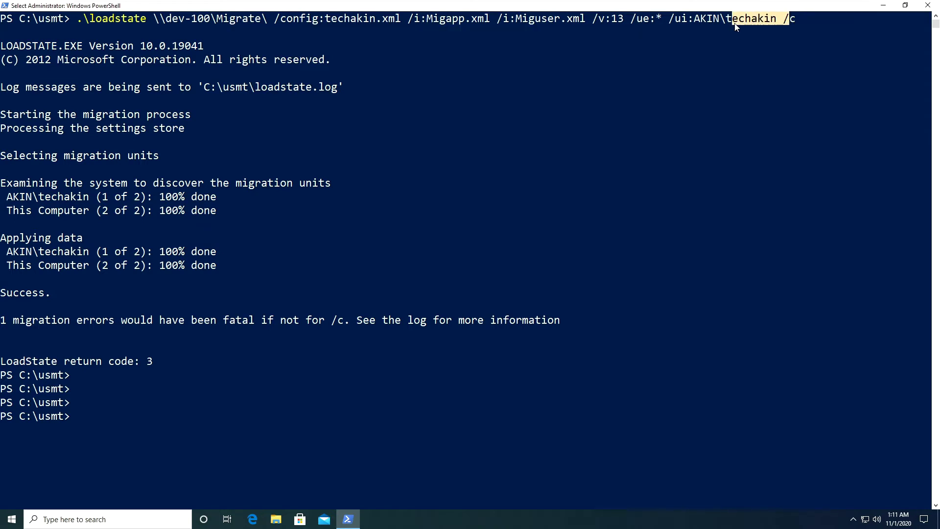
Minimize PowerShell, switch to File Explorer and open the Users folder on the Windows (C:) drive.
left_click(884, 8)
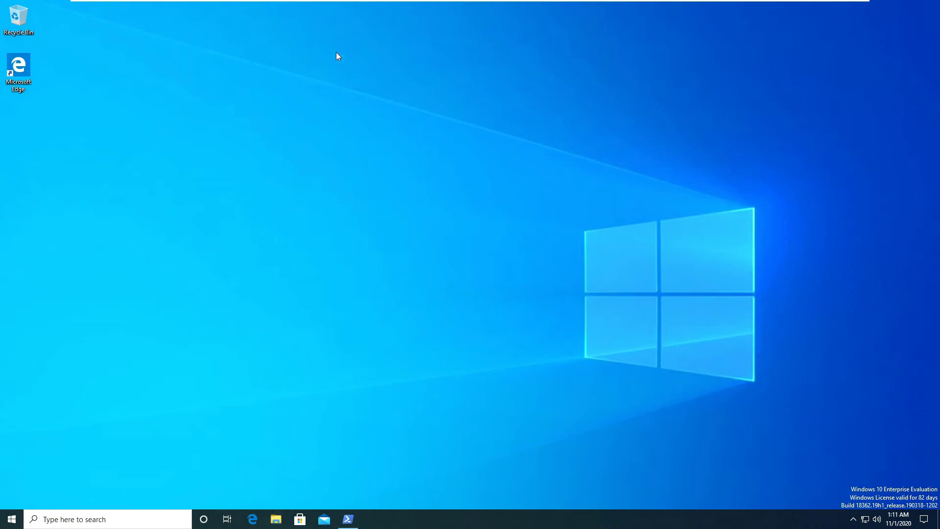
left_click(277, 519)
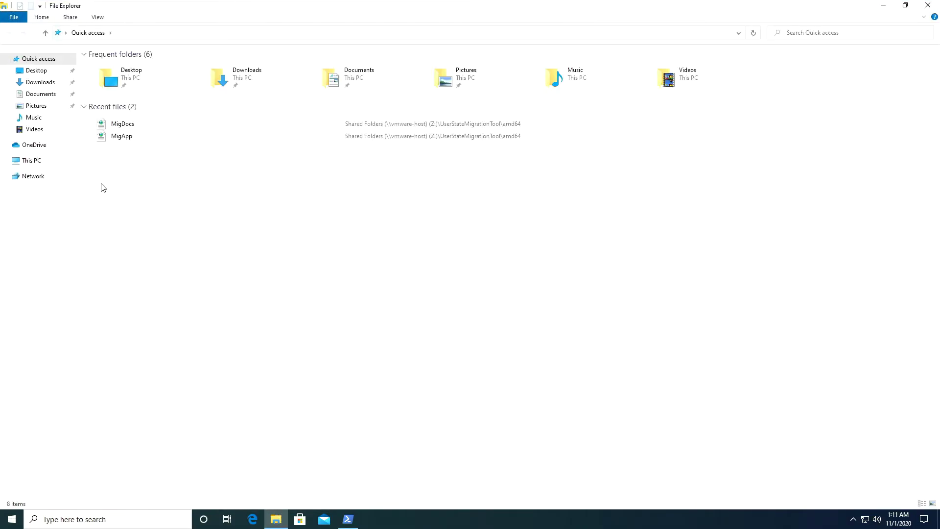
left_click(30, 162)
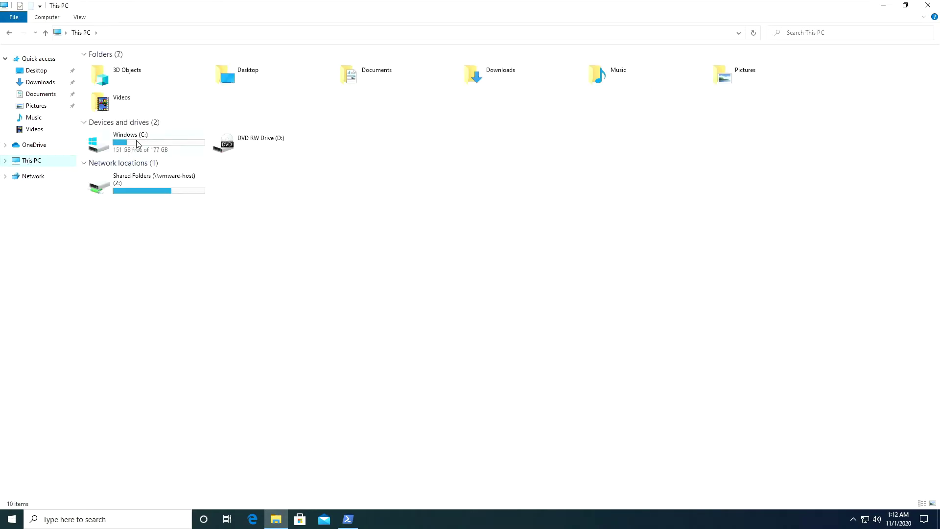
double_click(137, 144)
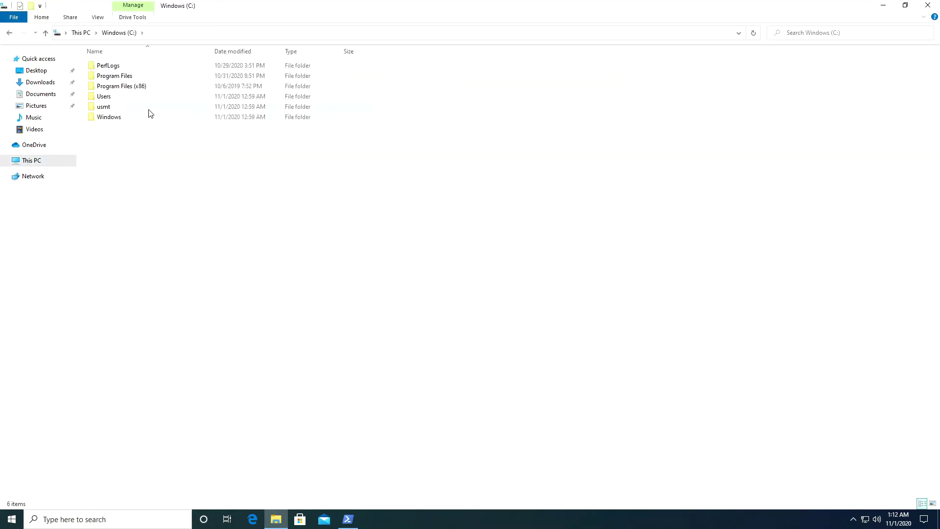
double_click(117, 100)
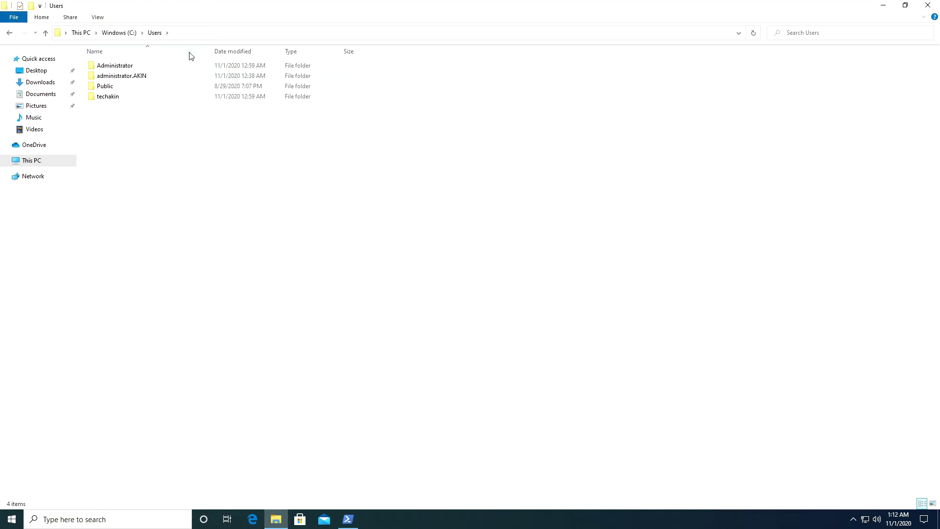
Check the profile folders in C:\Users for the migrated techakin folder.
left_click_drag(351, 138, 82, 59)
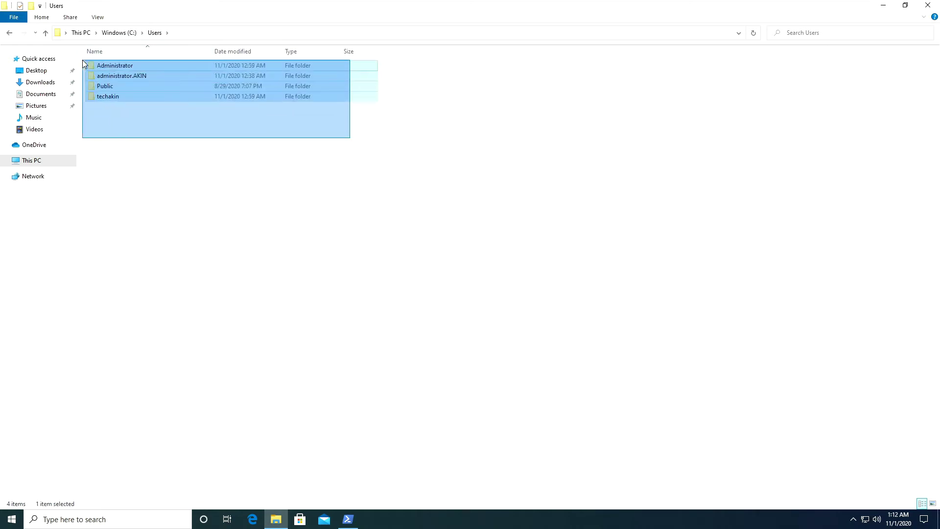
left_click(249, 252)
left_click(112, 98)
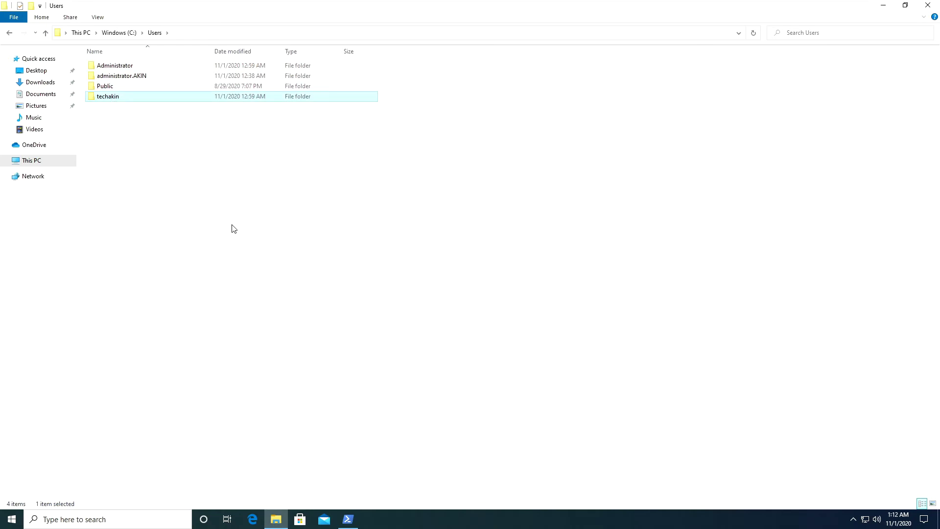
left_click(170, 206)
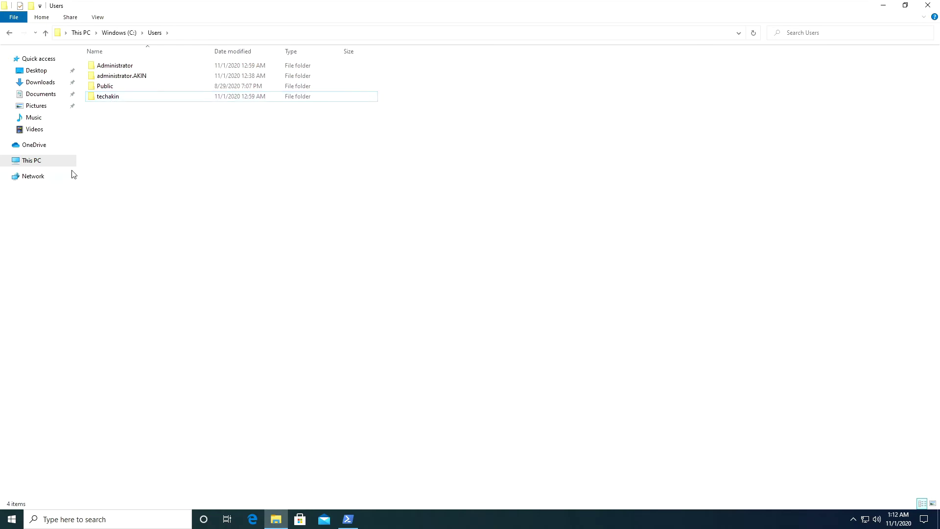
Check the AKIN\techakin entry in the advanced system settings' user profiles list, and close the dialogs, System window and File Explorer.
right_click(34, 165)
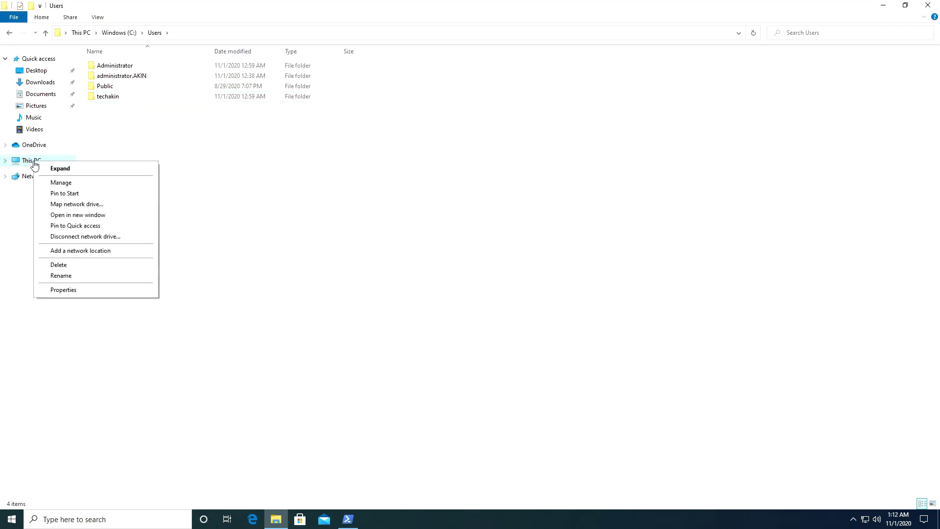
left_click(63, 290)
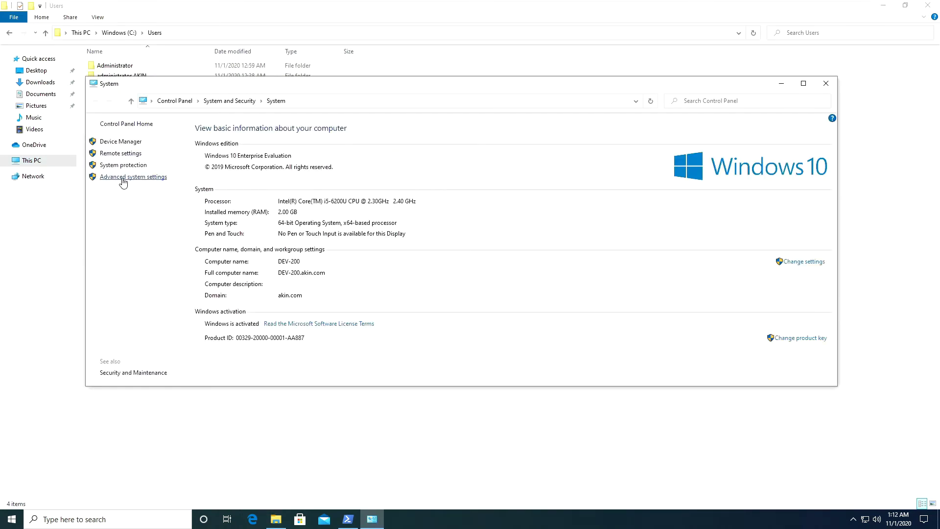
left_click(122, 178)
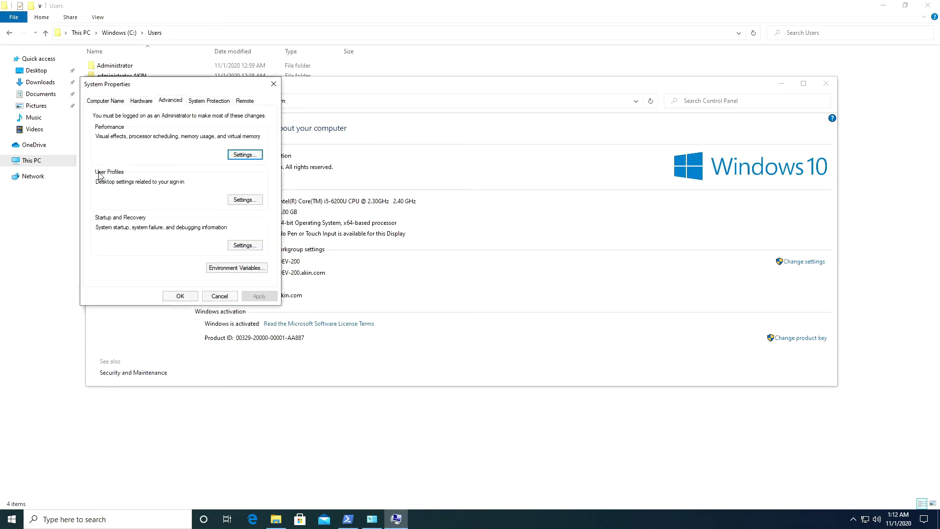
left_click(245, 200)
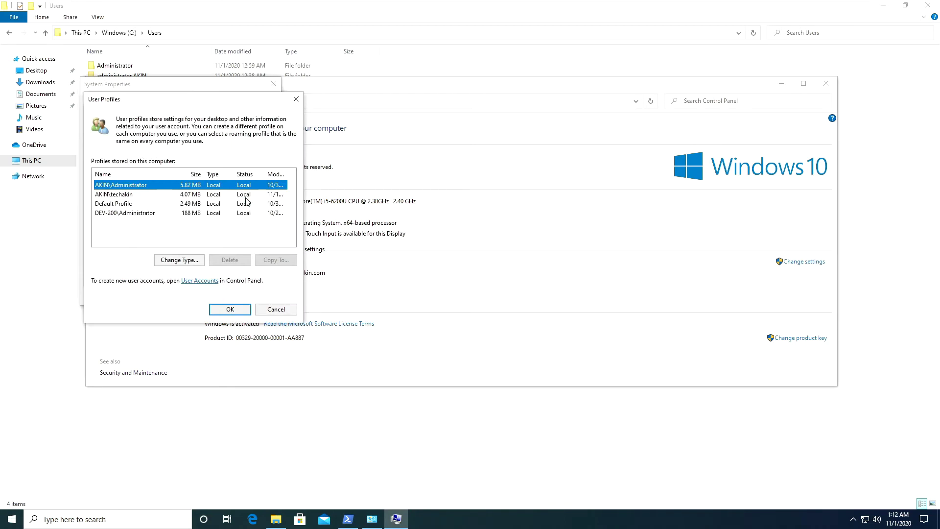
left_click(109, 195)
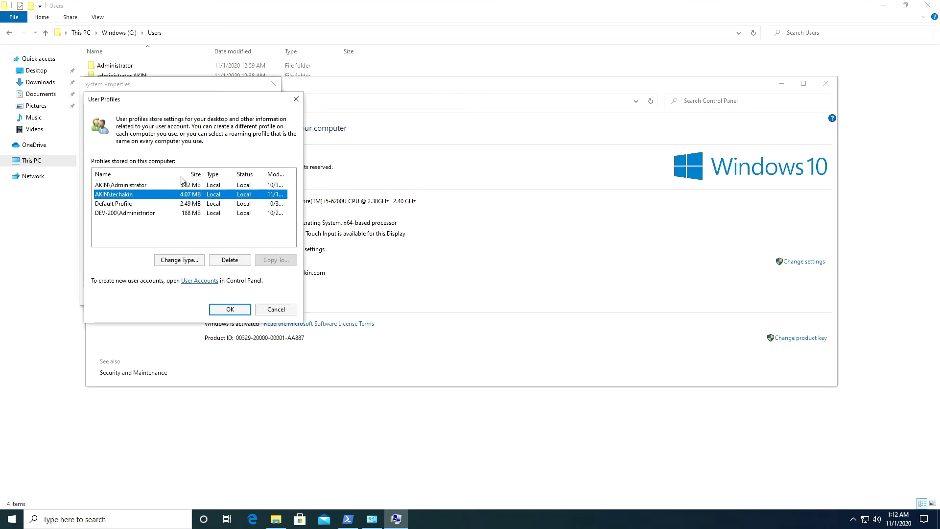
left_click(276, 309)
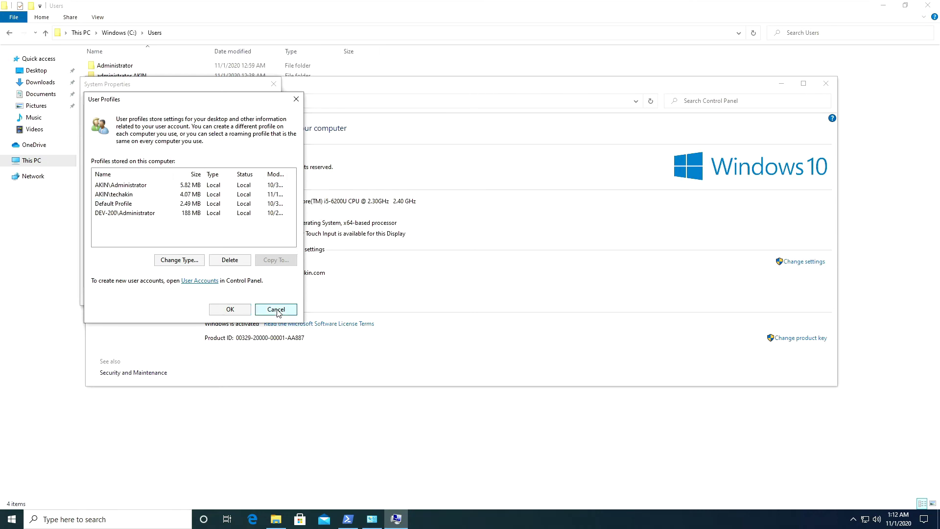
left_click(276, 310)
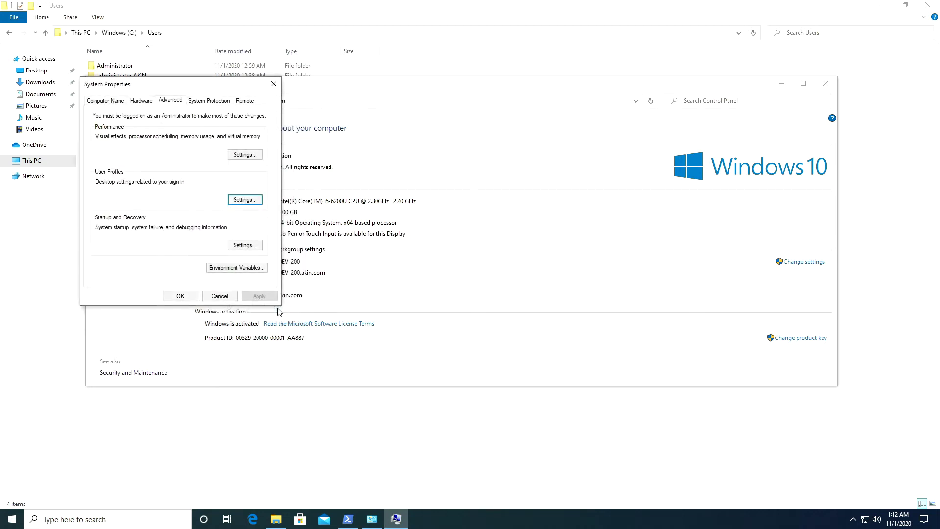
left_click(219, 296)
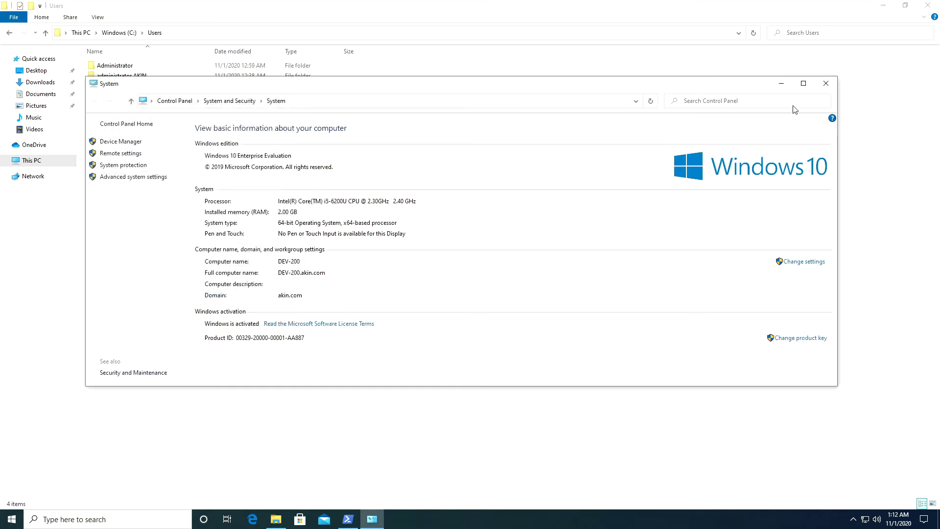
left_click(826, 83)
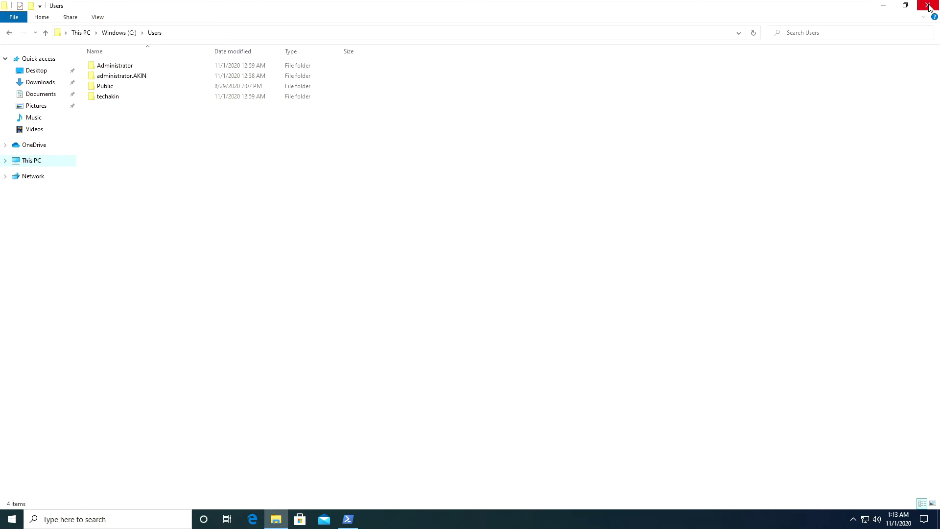
left_click(926, 5)
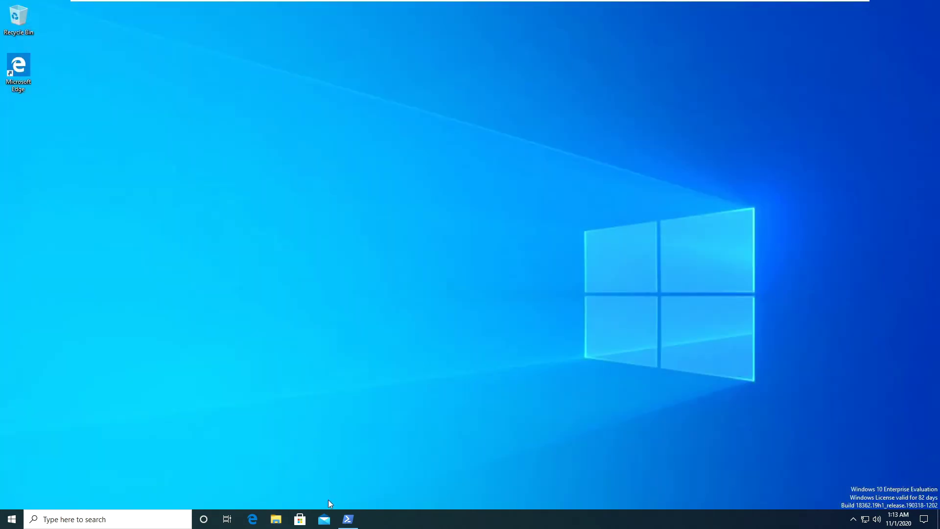
Switch to PowerShell and force an immediate restart of the computer with shutdown -r -f -t 0.
left_click(348, 519)
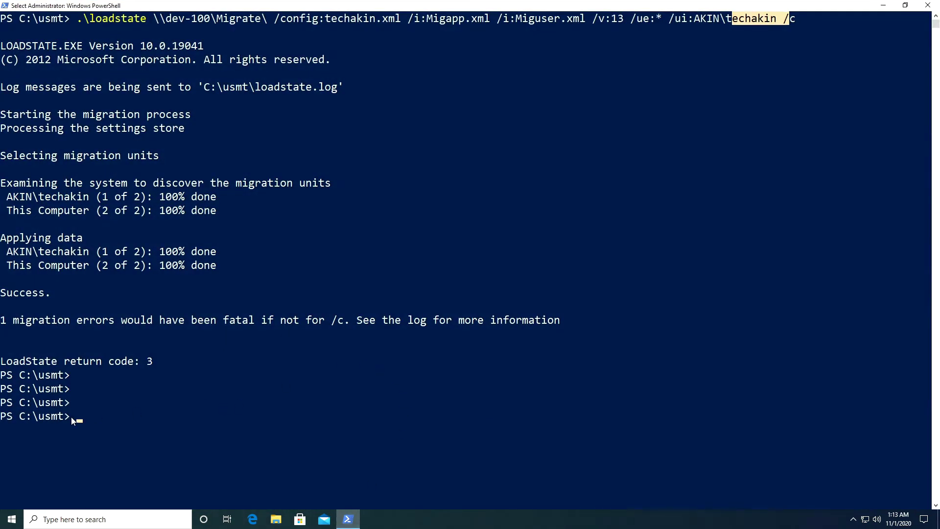
type("shu")
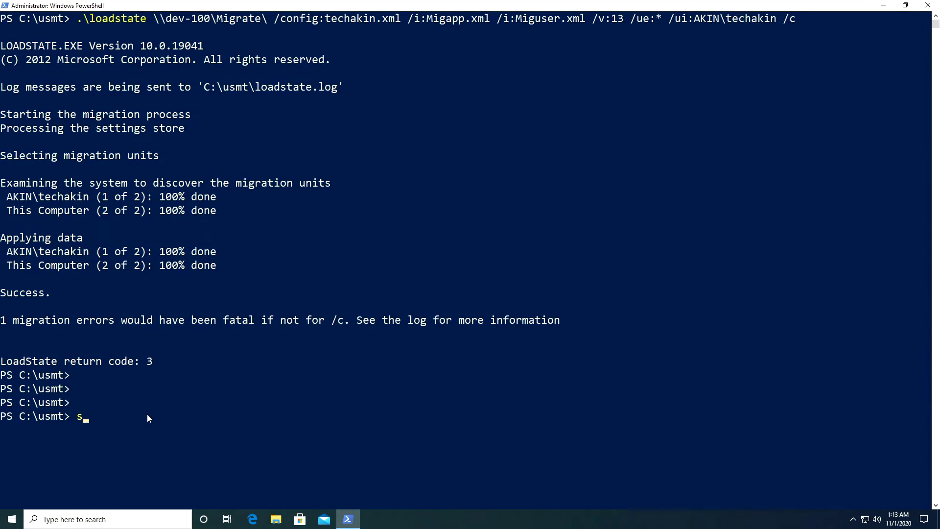
type("tdown -r -f -t")
type("0")
key("Return")
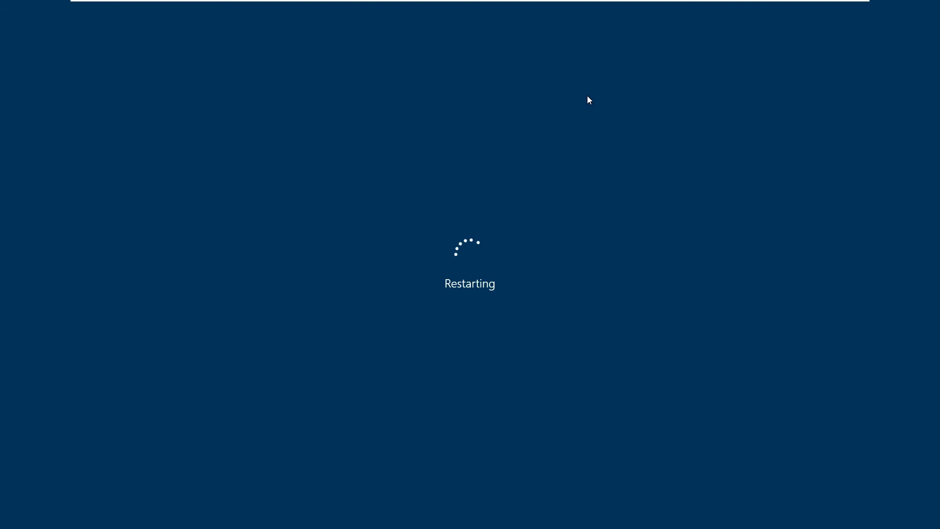
Sign in to the restarted computer as AKIN\techakin with the account password.
mouse_move(552, 4)
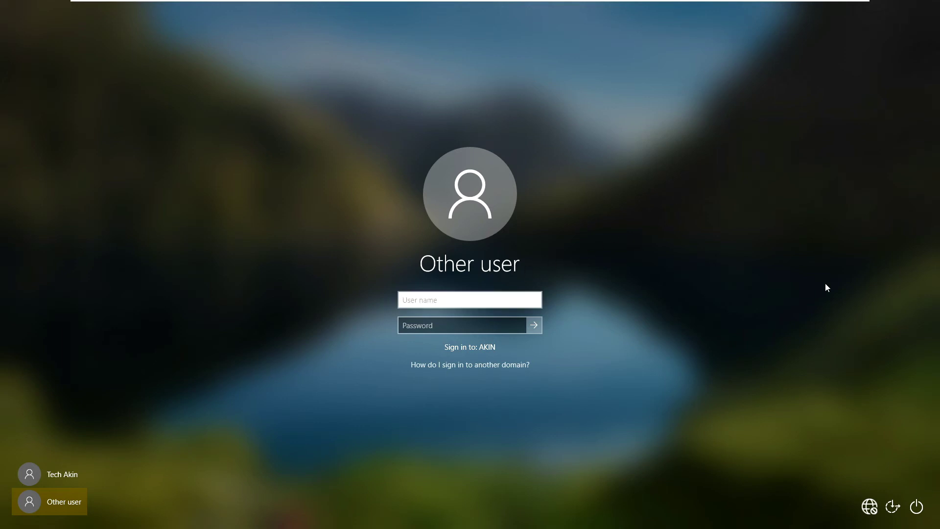
type("AKIN\\techakin")
key("Tab")
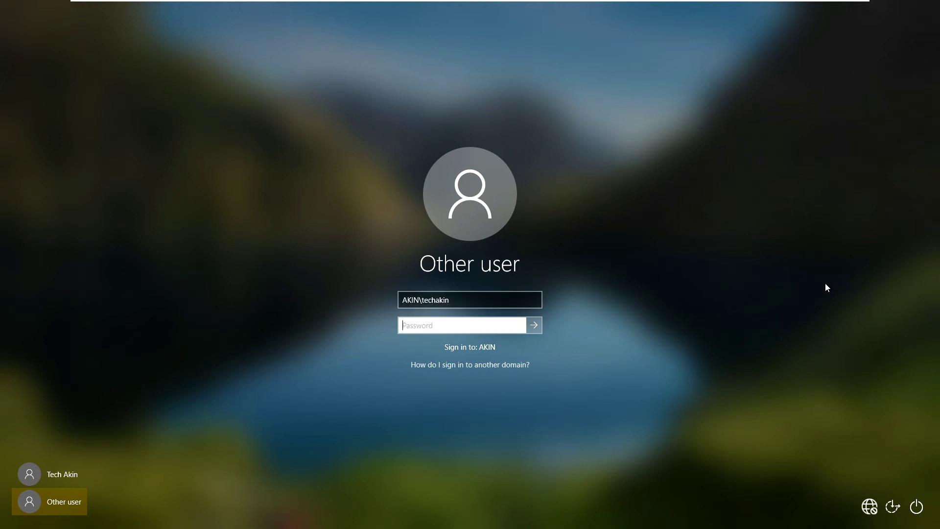
type("**********")
key("Return")
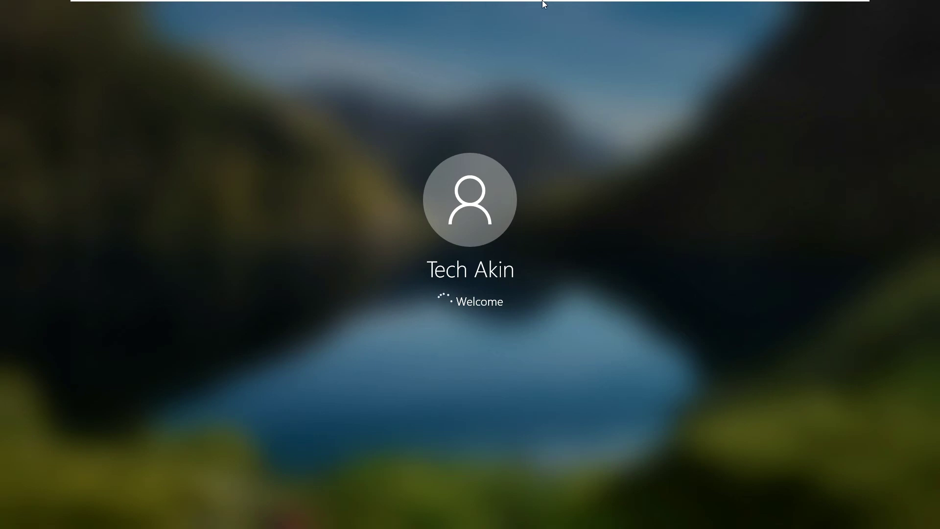
Switch to the DEV-300 virtual machine and sign in there as AKIN\techakin with the account password.
left_click(581, 10)
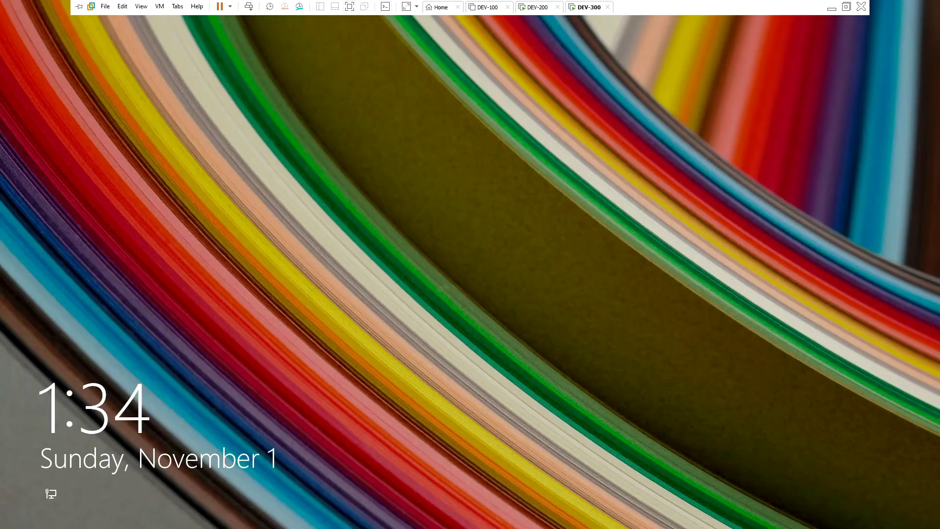
left_click(320, 336)
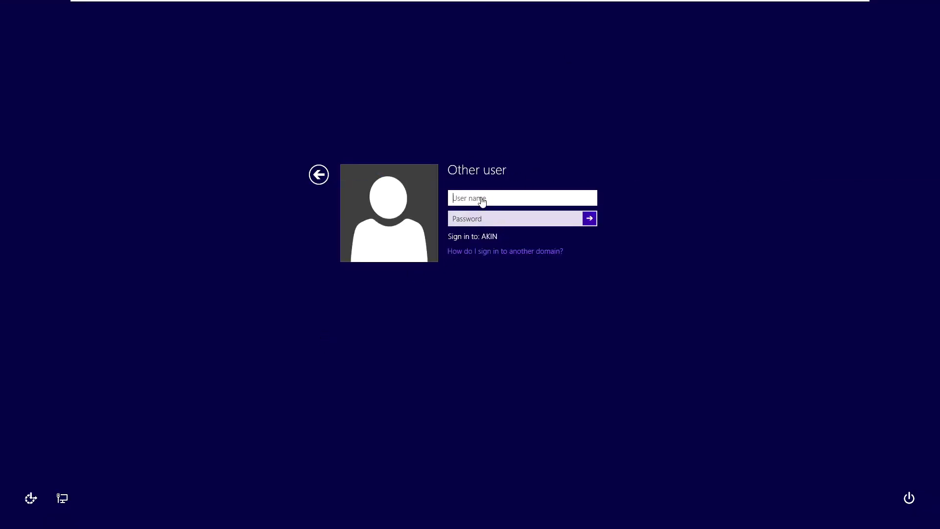
type("AKIN\\techakin")
key("Tab")
type("•••••")
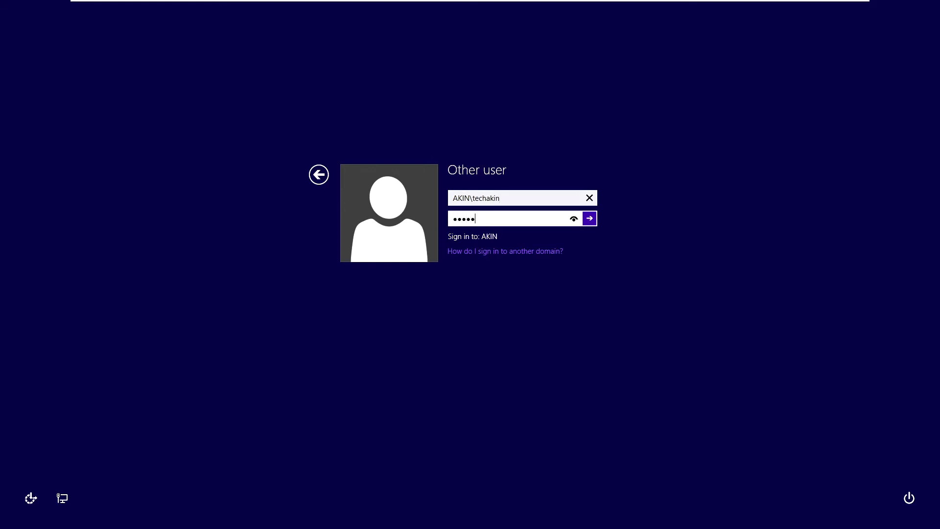
type("••••••")
key("Return")
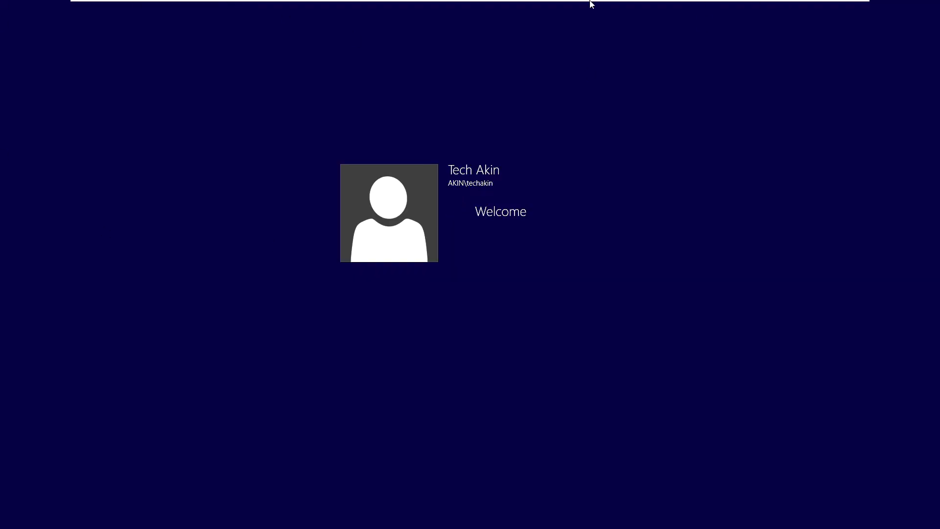
Return to the DEV-200 virtual machine, review its Windows edition, computer name and domain in the system properties, and close the windows.
left_click(537, 7)
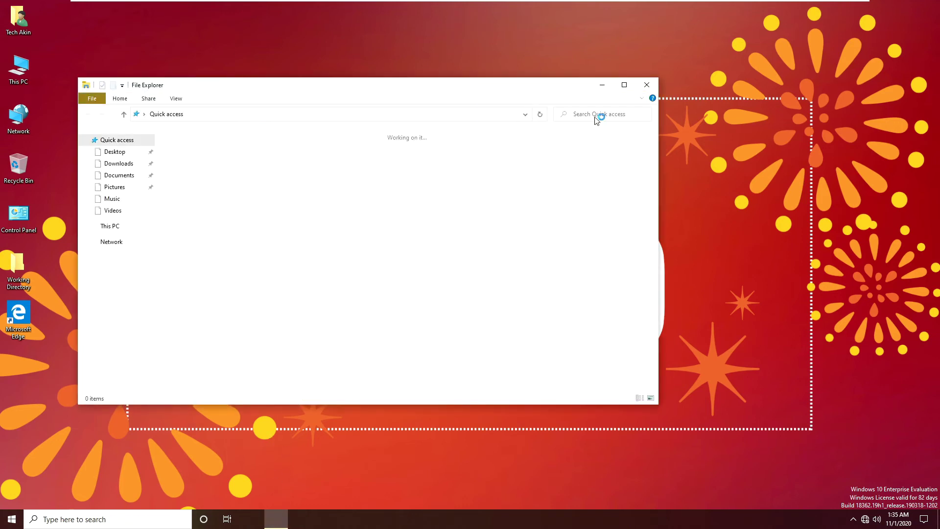
left_click(625, 85)
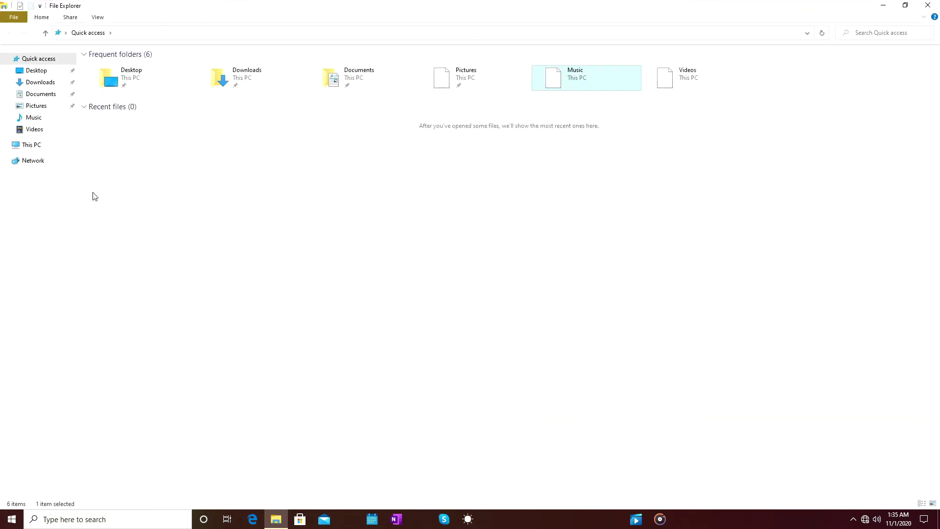
left_click(30, 147)
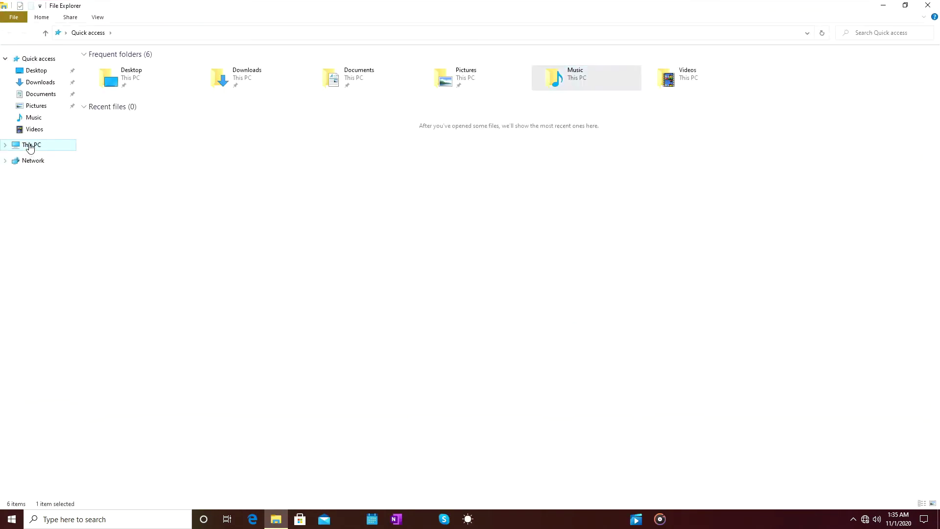
right_click(29, 145)
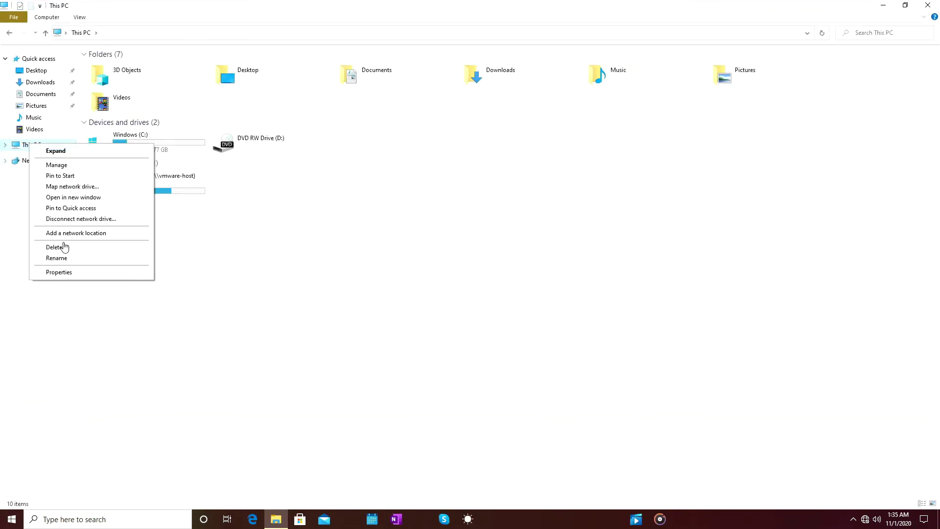
left_click(63, 272)
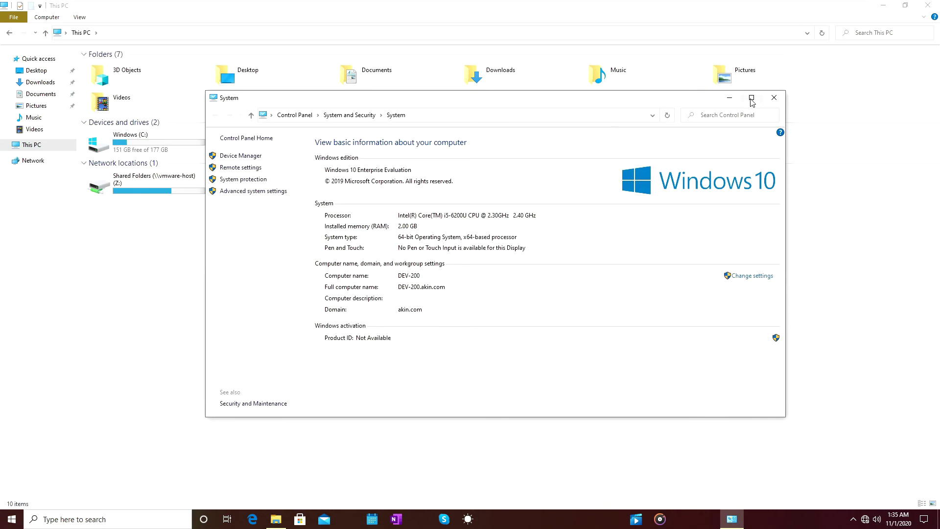
left_click(752, 99)
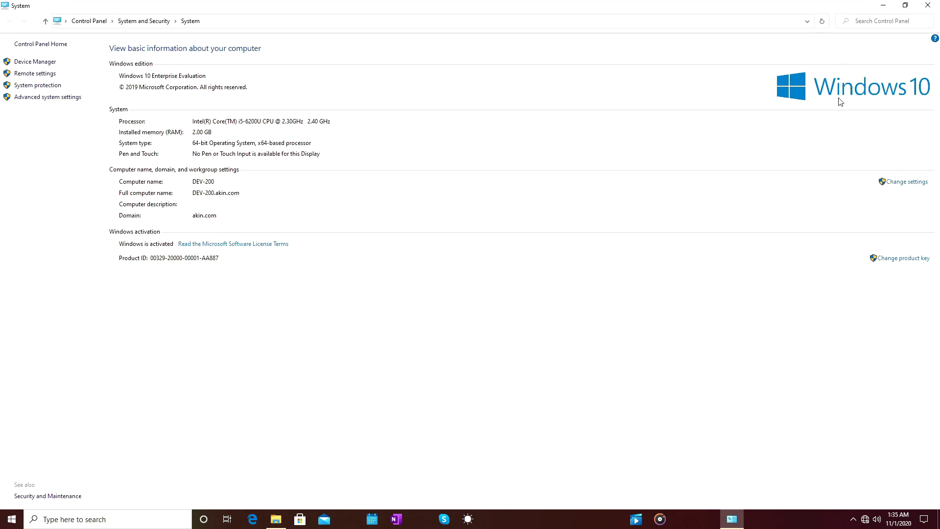
left_click(928, 6)
left_click(928, 6)
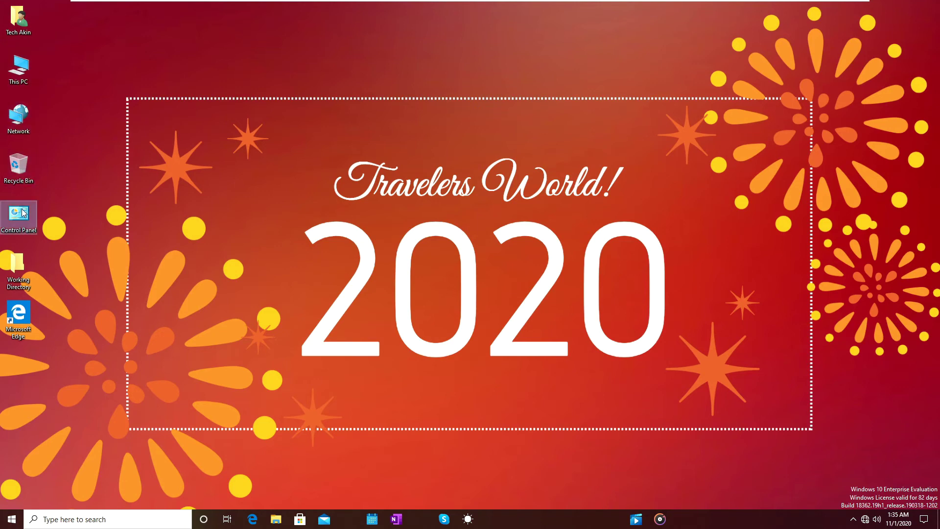
Inspect the desktop's Working Directory folder and the Codecamp, Contrast and JustCodes items in Documents, and close File Explorer.
left_click(23, 315)
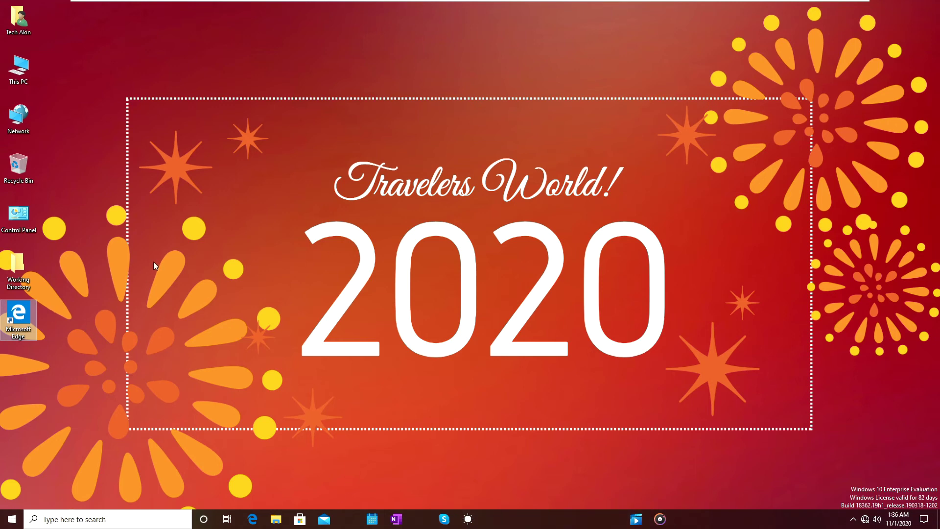
double_click(30, 269)
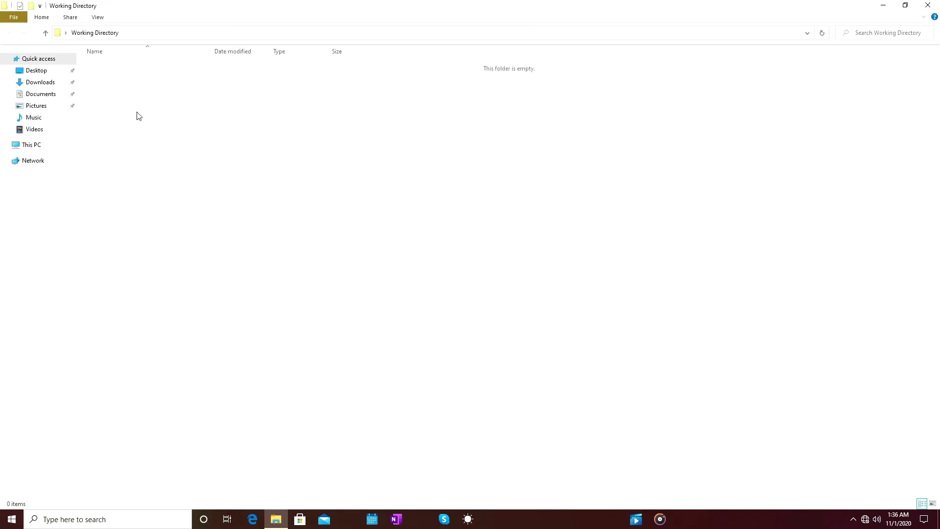
left_click(49, 93)
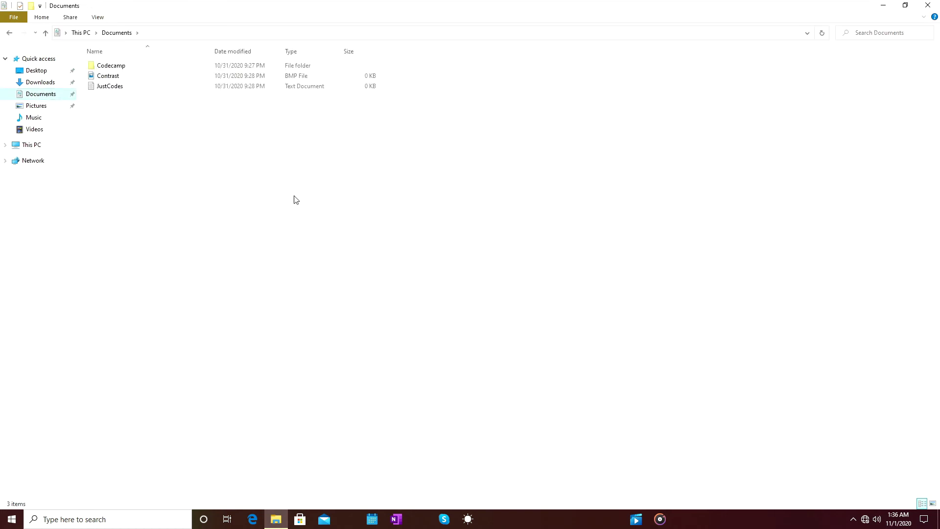
left_click_drag(295, 197, 87, 57)
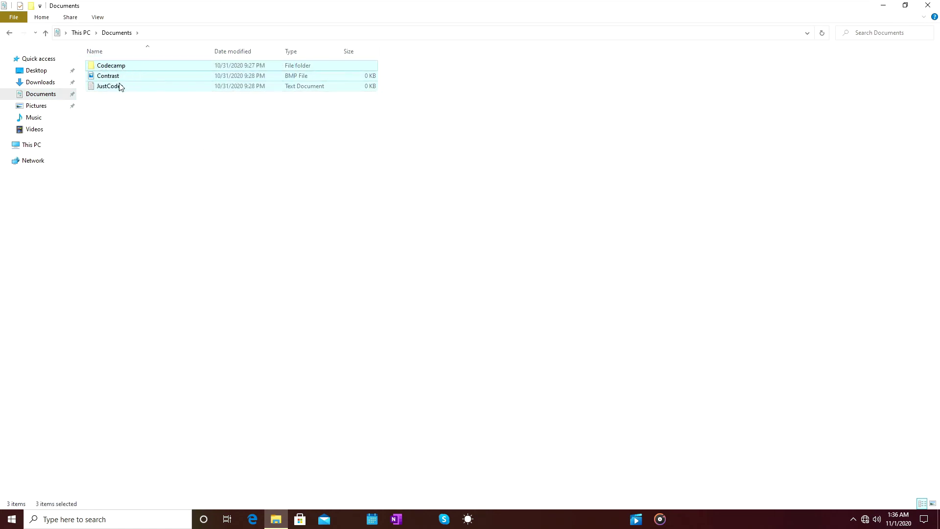
left_click(132, 108)
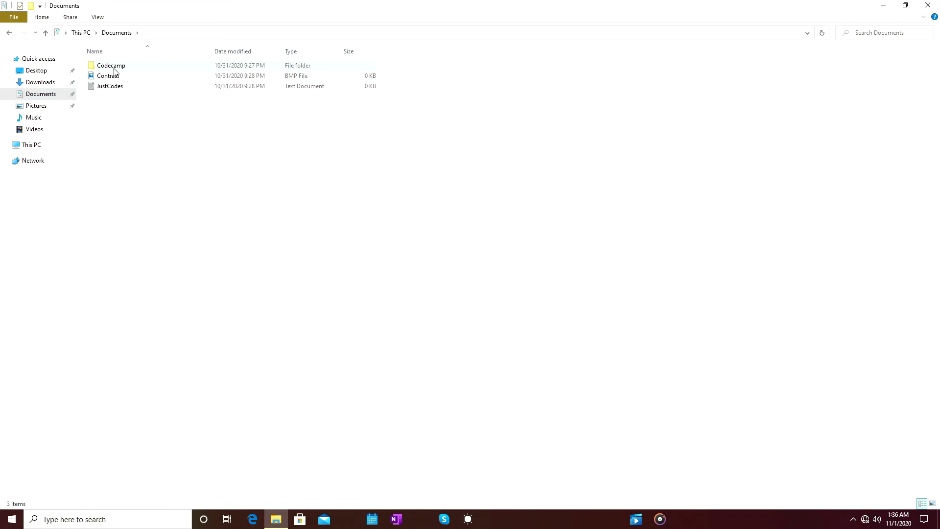
left_click(111, 87)
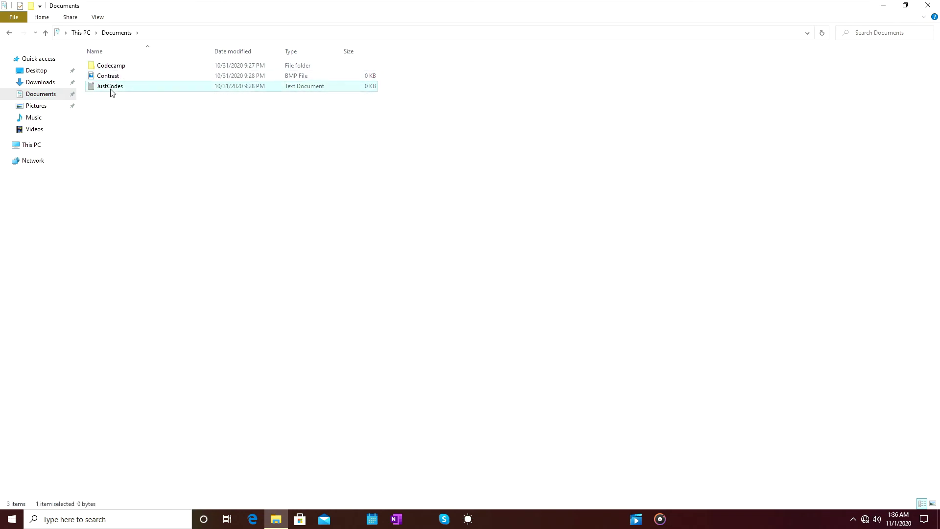
left_click(337, 124)
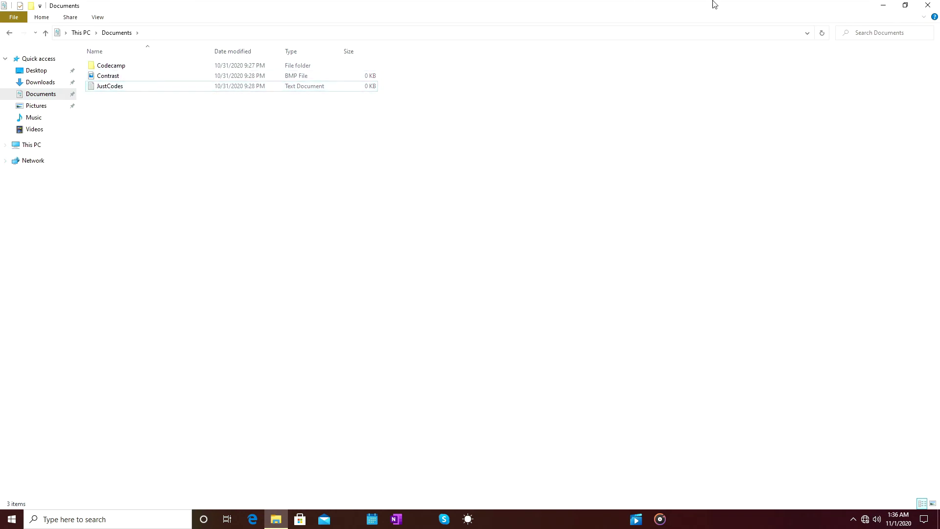
left_click(927, 6)
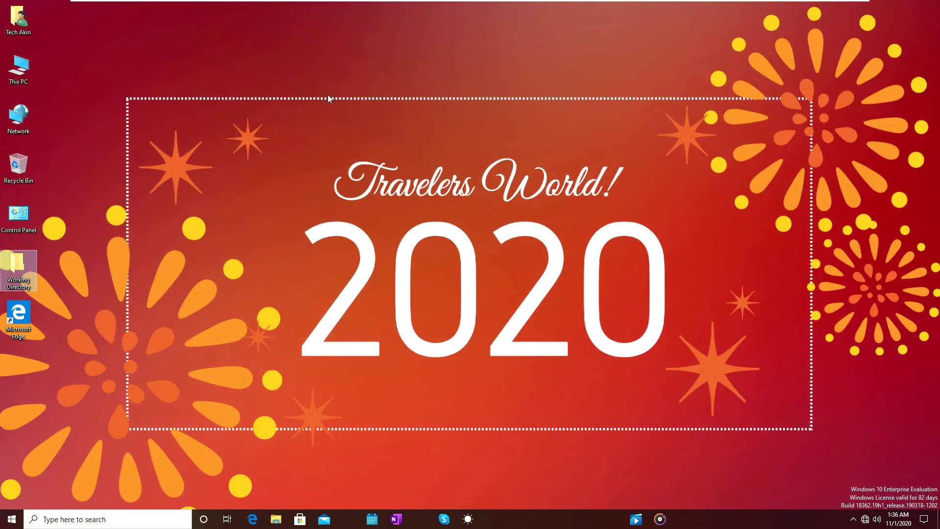
Look through the list of installed apps on DEV-200 and close it.
left_click(354, 156)
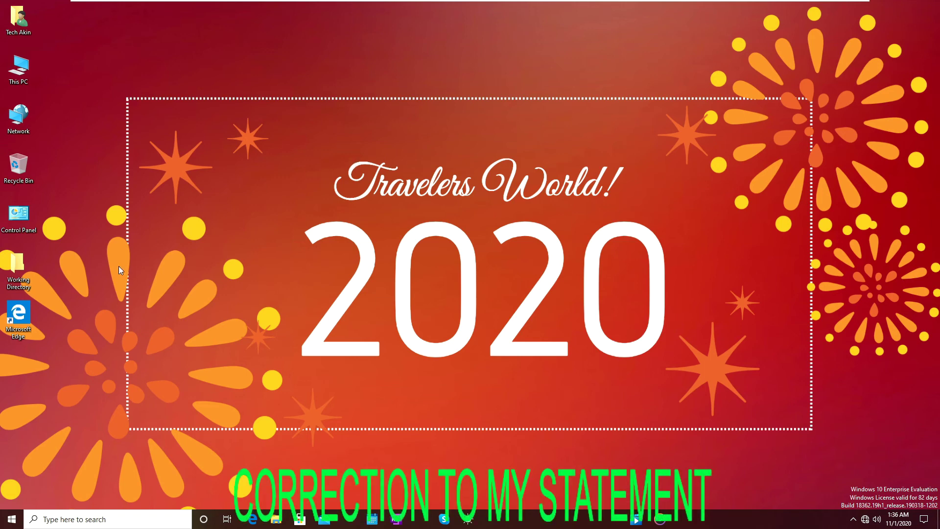
left_click(12, 519)
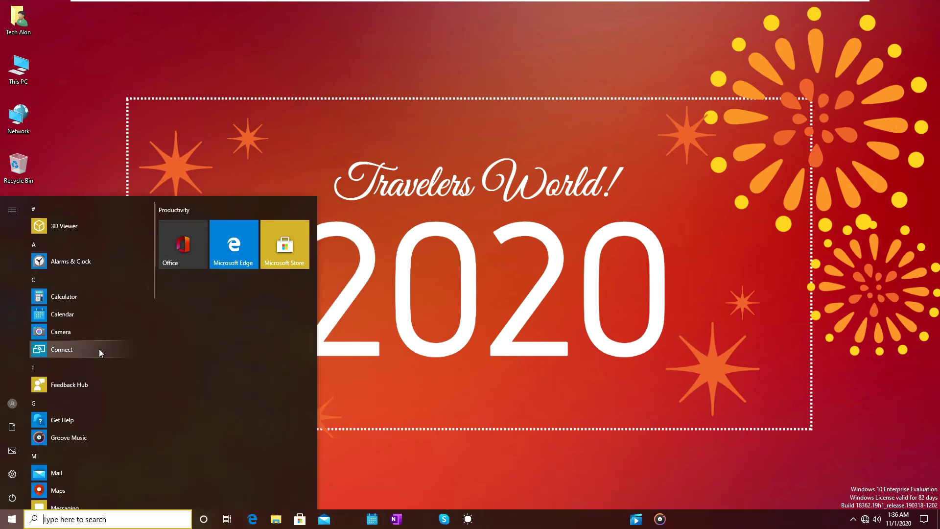
scroll(99, 349, "down", 3)
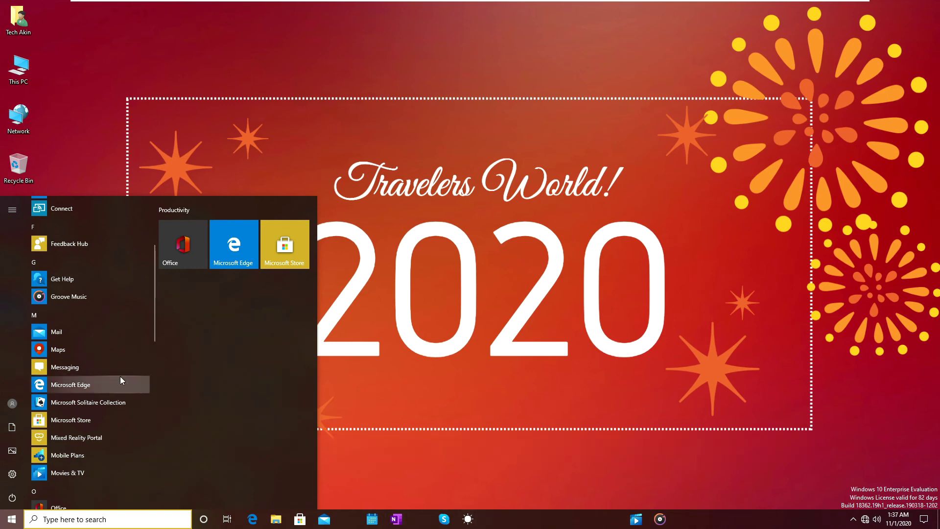
scroll(120, 377, "down", 5)
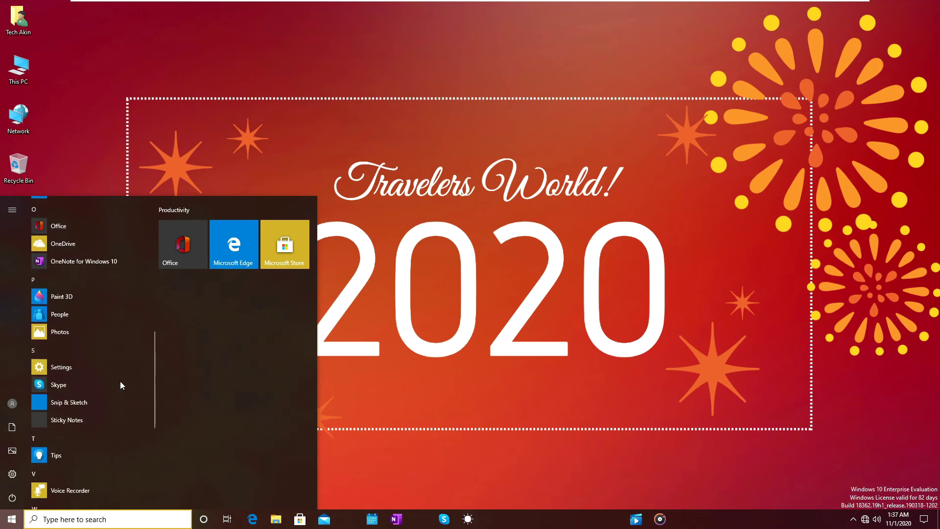
scroll(121, 385, "up", 10)
left_click(353, 475)
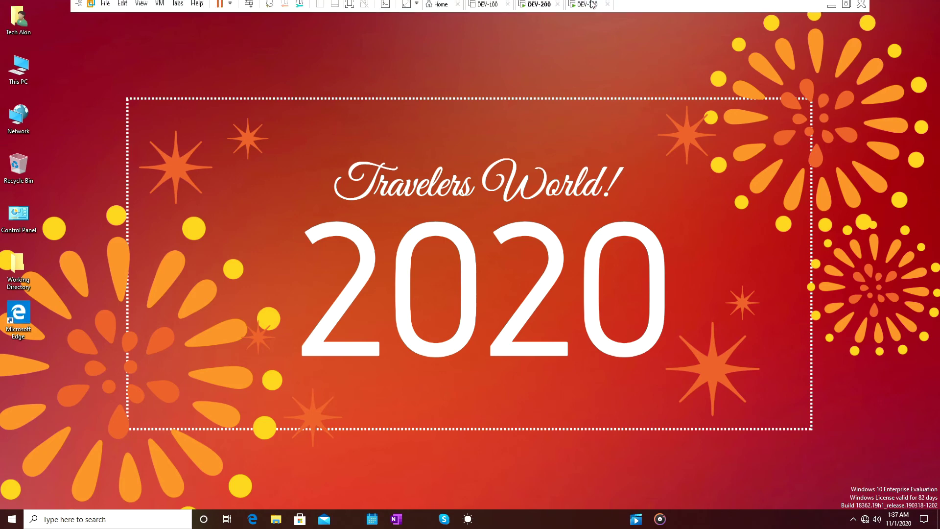
Switch to the DEV-300 virtual machine, review its Windows edition, computer name and domain in the system properties, and close the open windows.
left_click(589, 7)
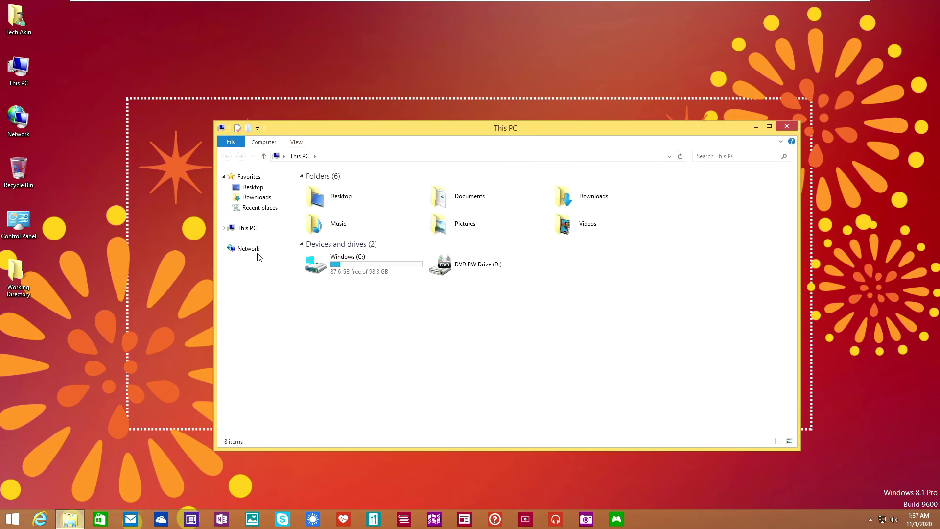
right_click(244, 231)
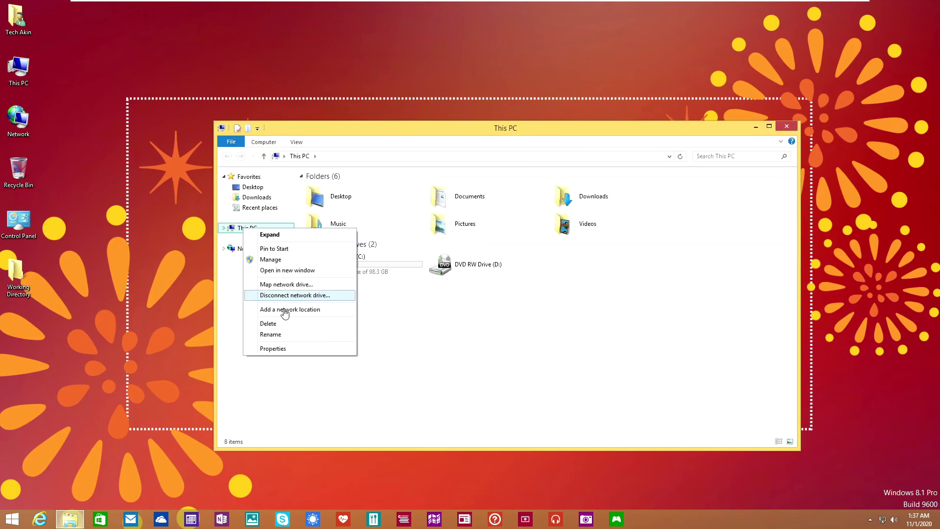
left_click(272, 350)
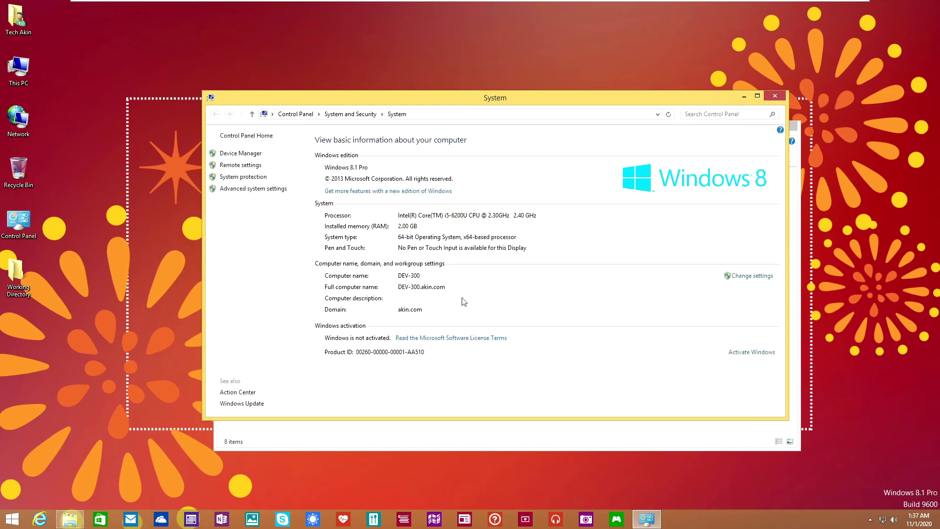
left_click(779, 98)
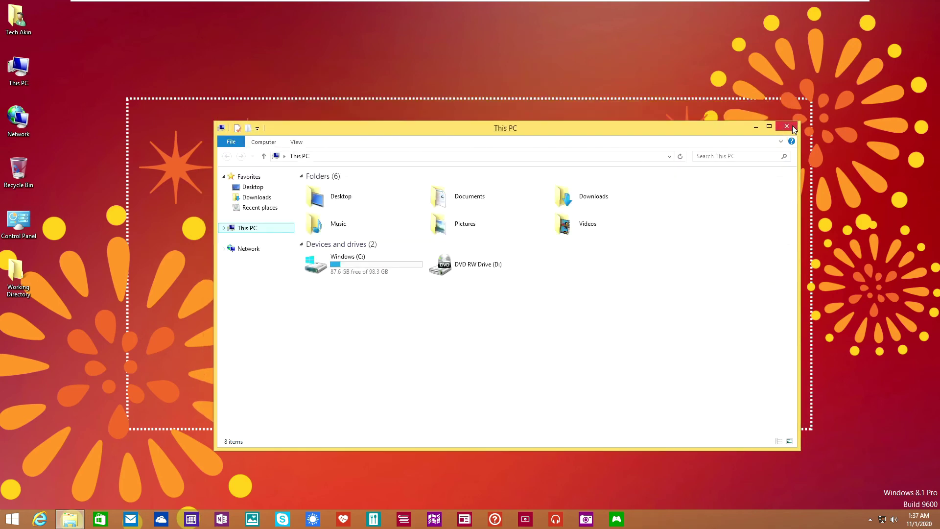
left_click(792, 128)
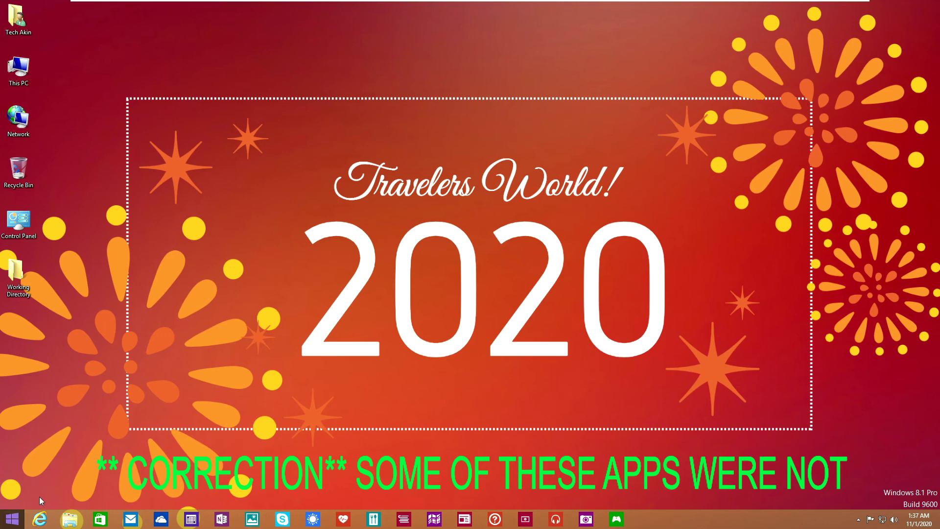
On DEV-300, inspect the Working Directory and Downloads folders and the Codecamp, Contrast and JustCodes items in Documents, and close File Explorer.
double_click(16, 272)
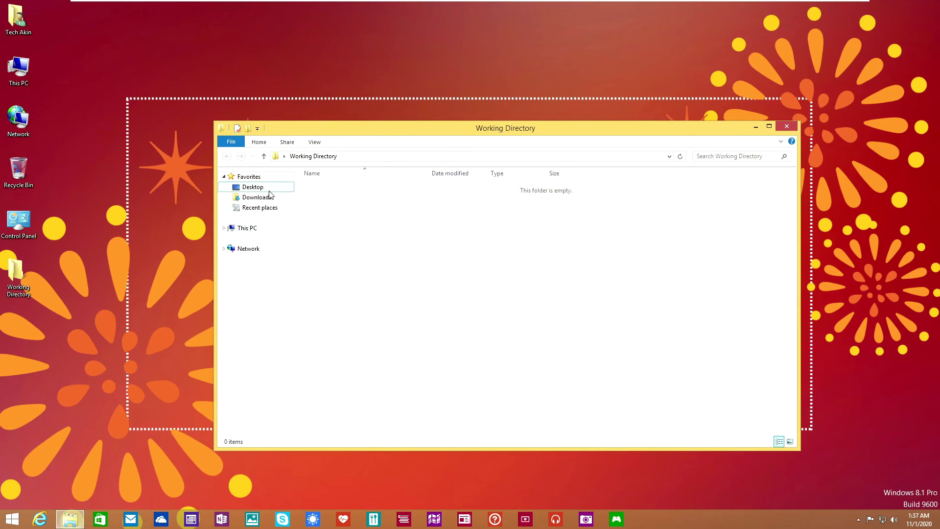
left_click(260, 198)
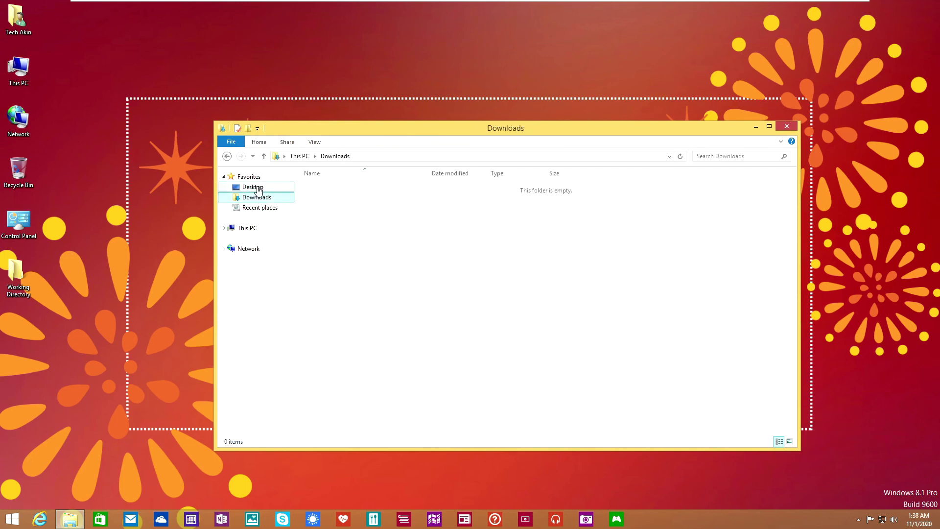
left_click(227, 158)
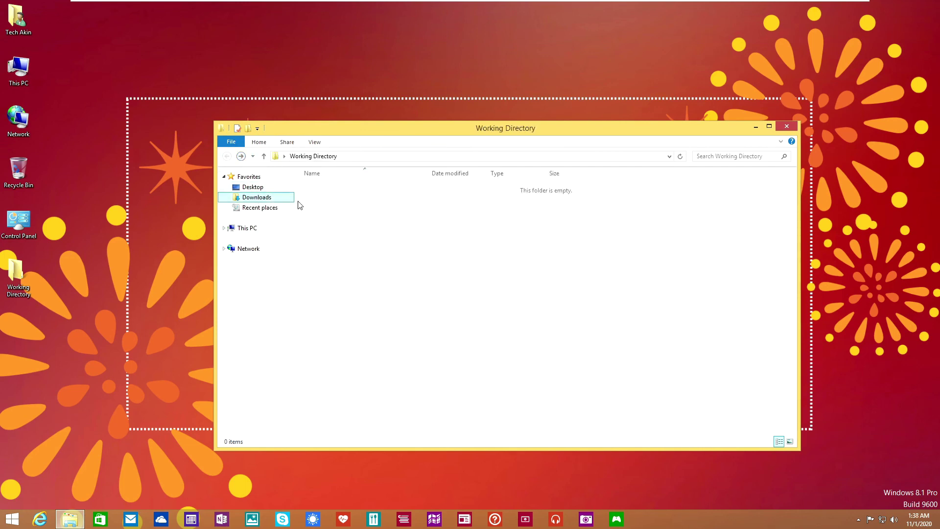
left_click(246, 228)
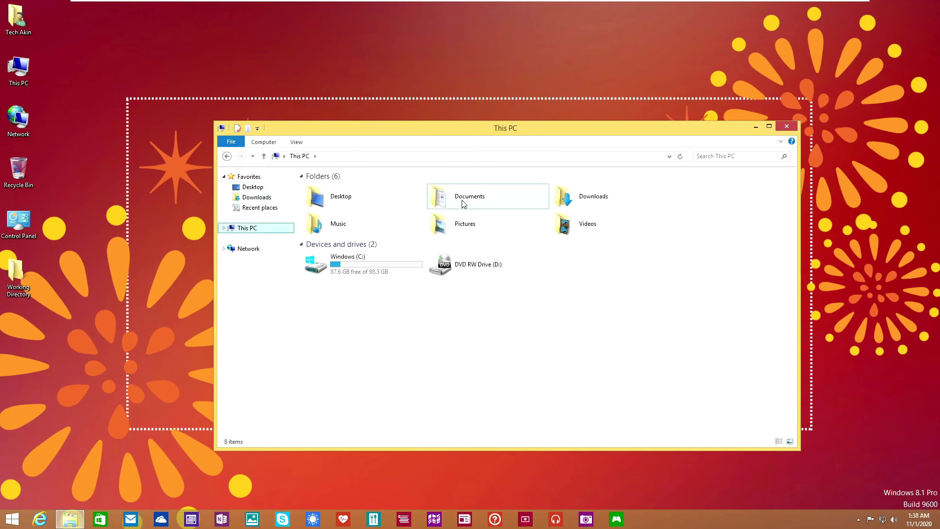
double_click(478, 202)
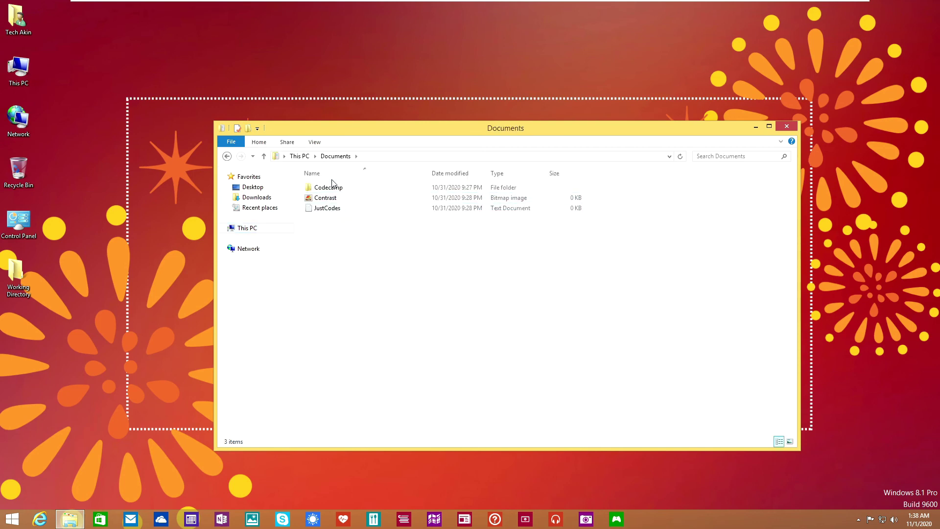
left_click(333, 188)
left_click(333, 198)
left_click(331, 209)
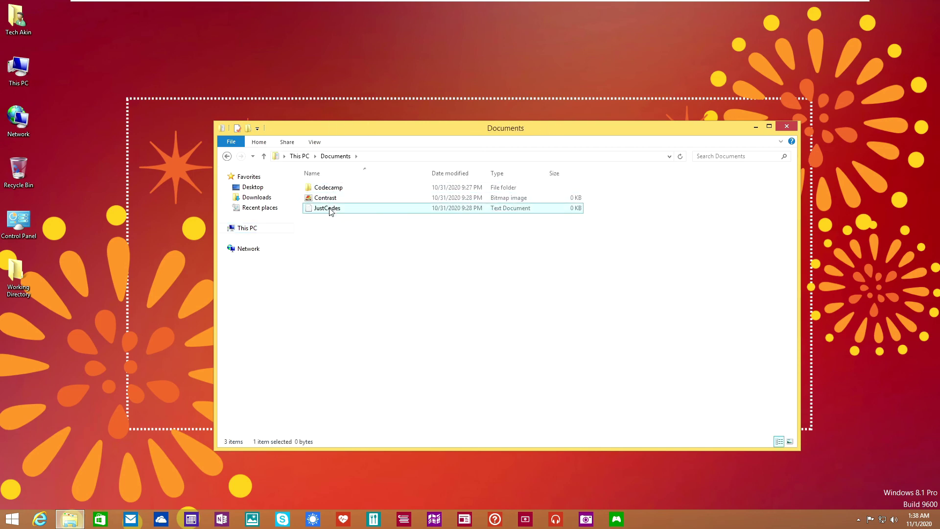
left_click(787, 127)
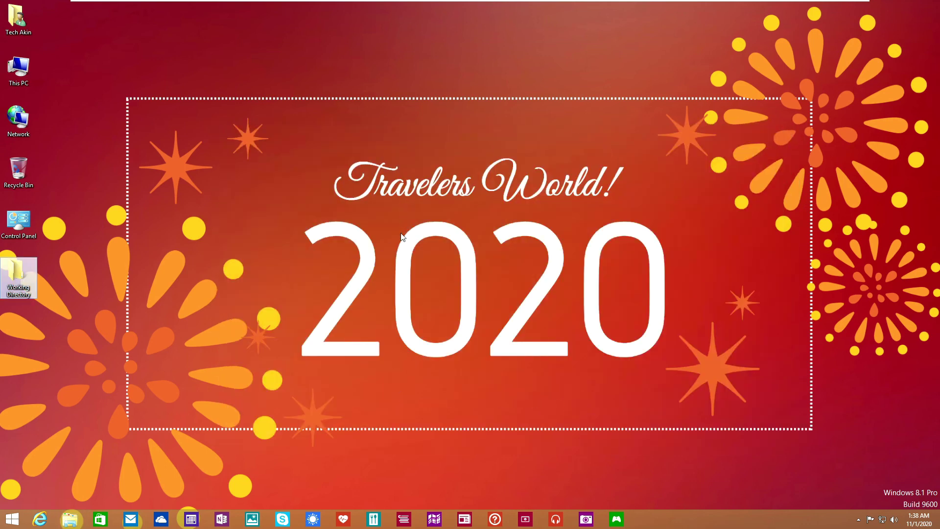
Sign the current user out of the DEV-300 computer.
left_click(3, 525)
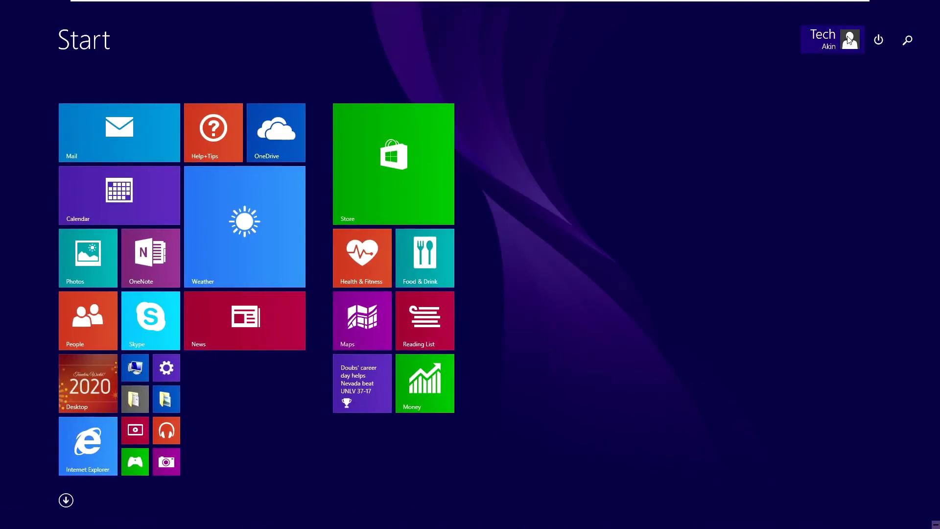
left_click(850, 40)
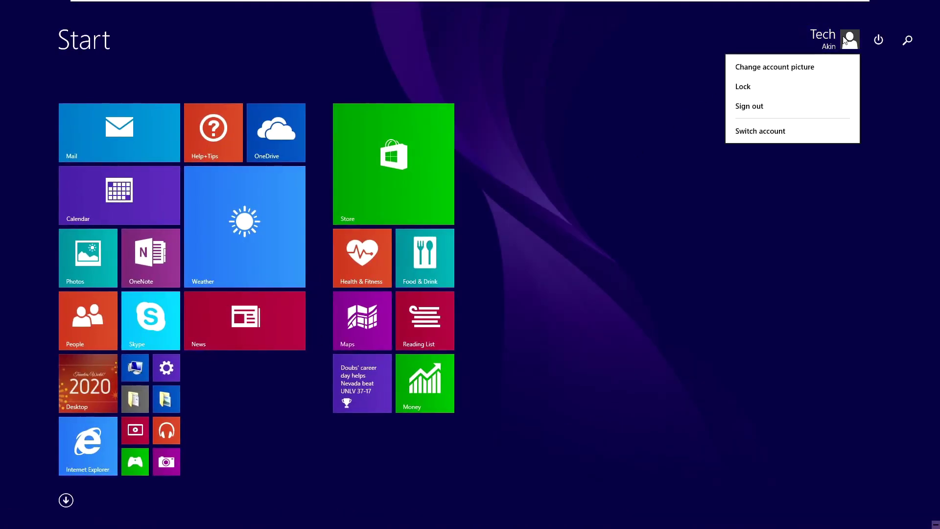
left_click(748, 107)
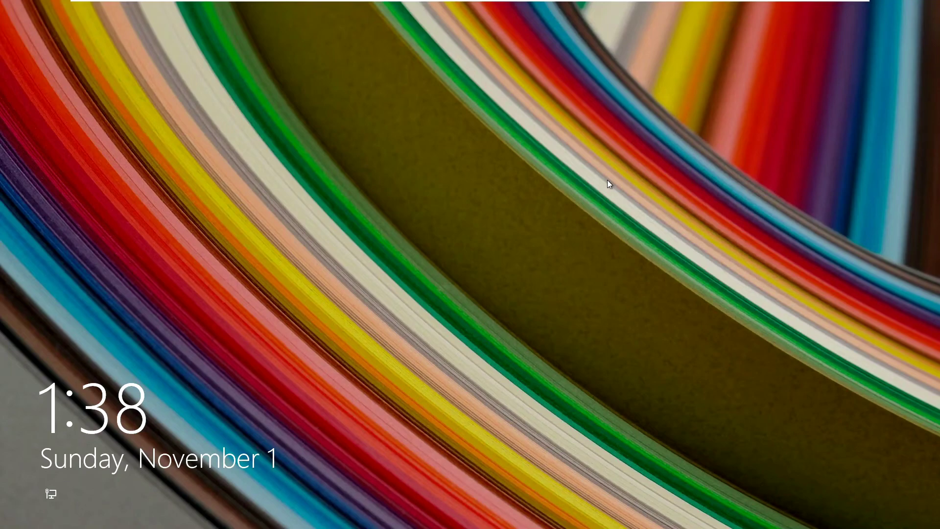
Return to the DEV-200 virtual machine, run winver to check its Windows version, and close the version information.
mouse_move(764, 2)
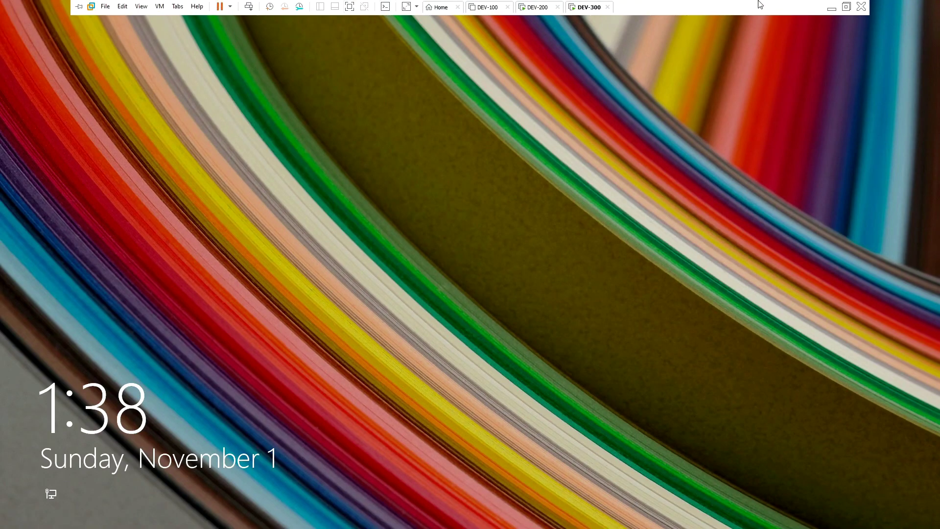
left_click(538, 8)
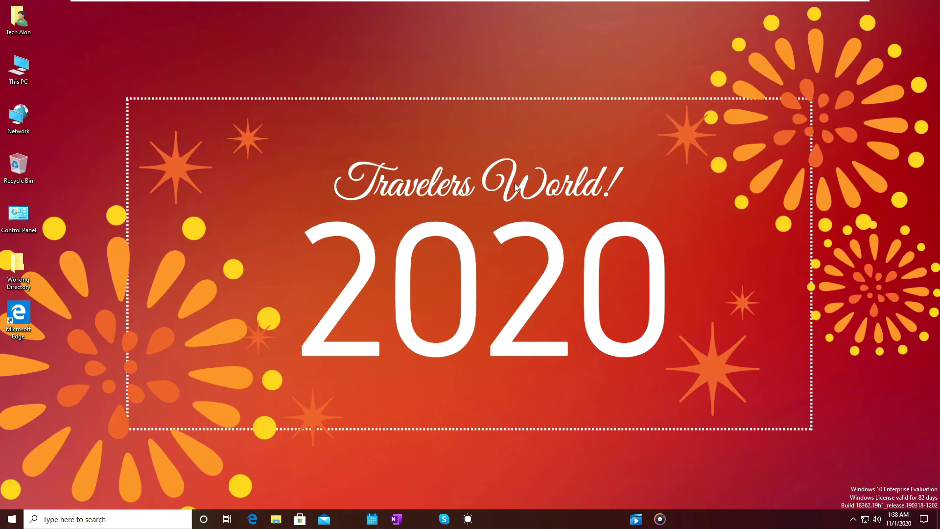
mouse_move(618, 1)
left_click(12, 520)
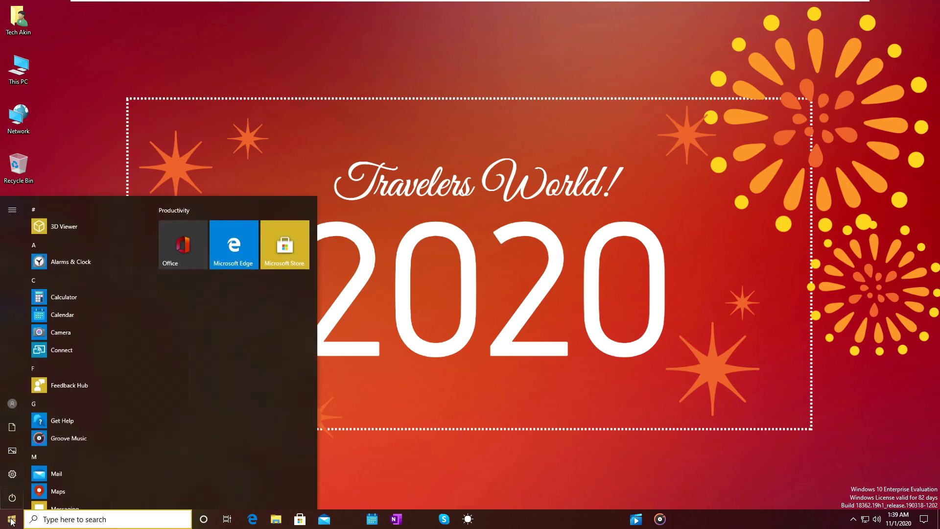
type("wi")
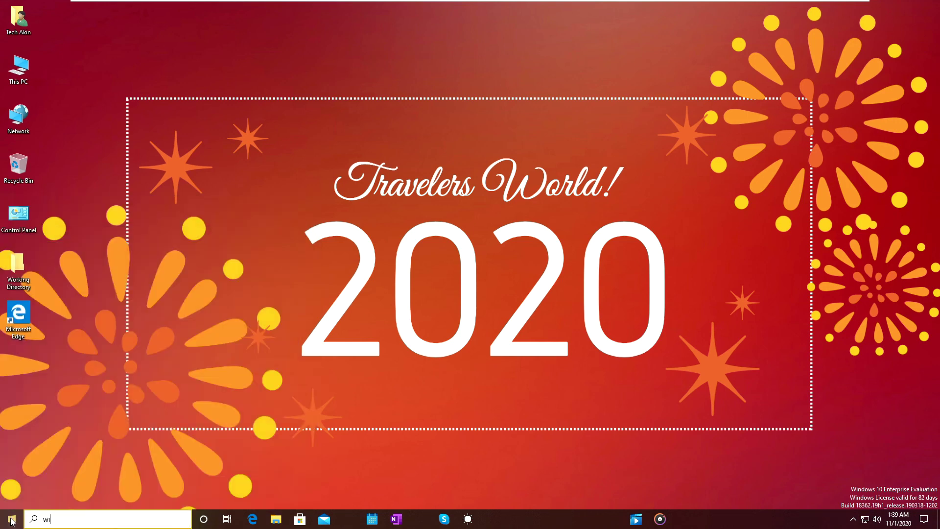
type("nver")
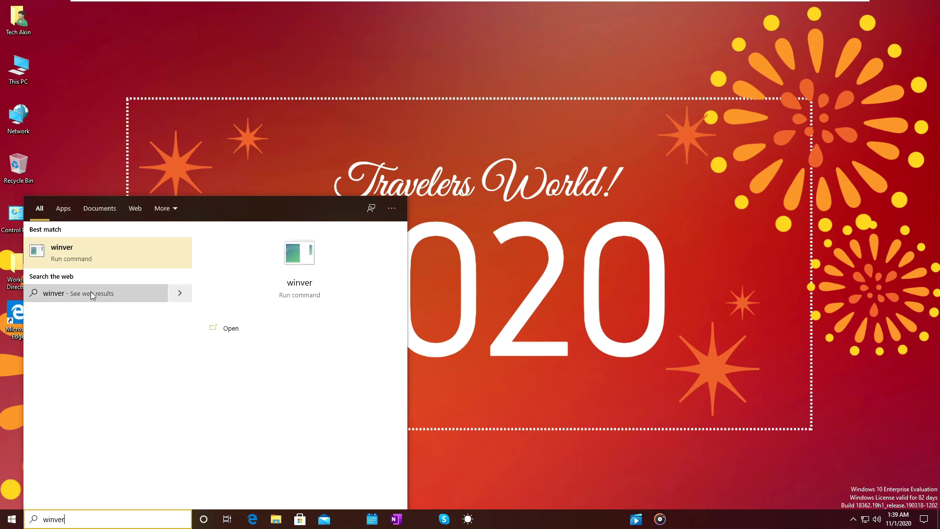
left_click(61, 250)
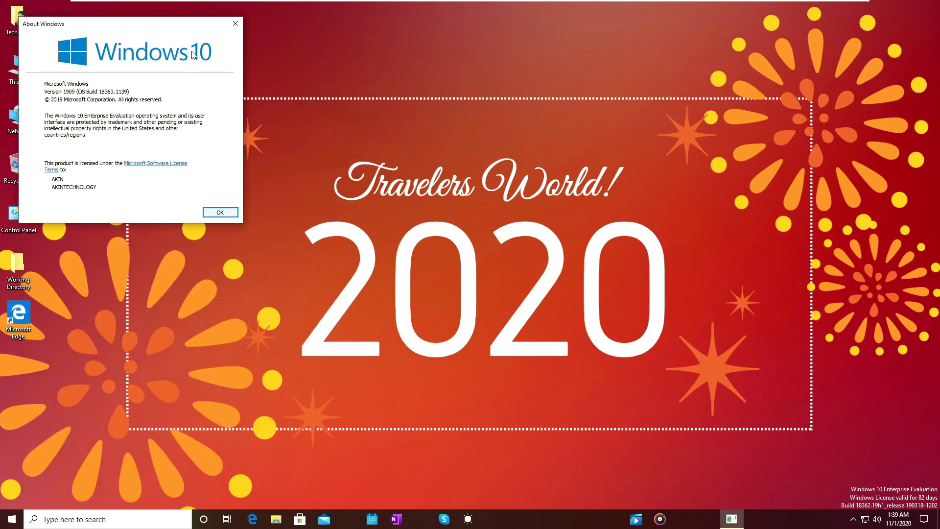
left_click(220, 213)
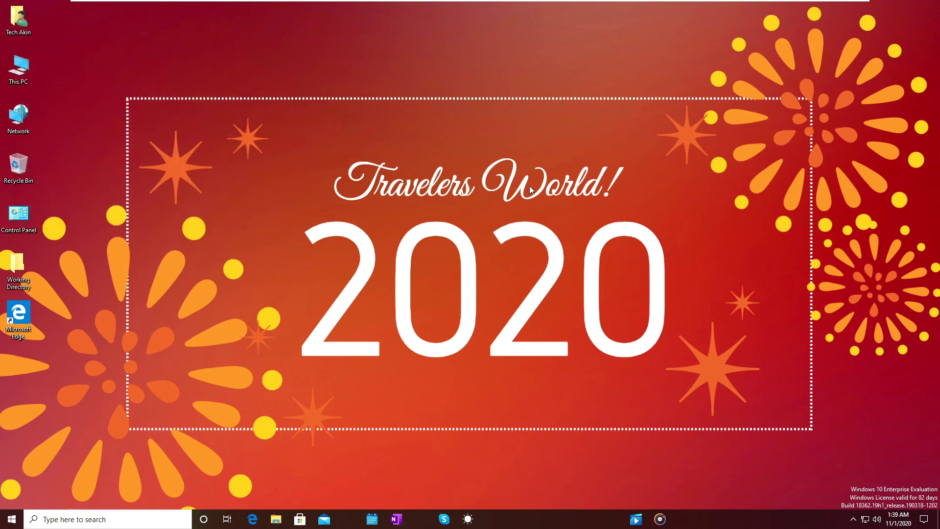